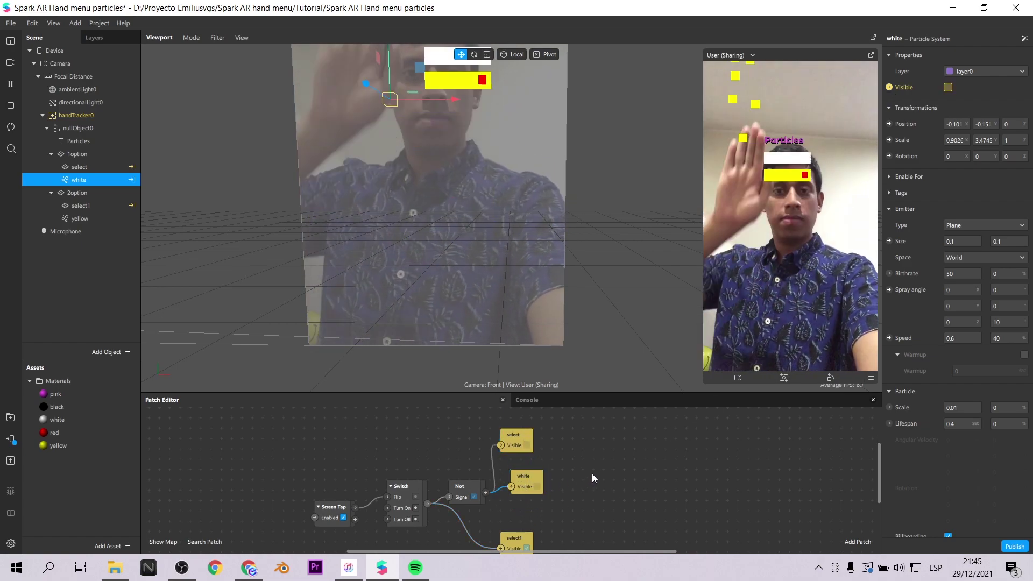
Add a visibility patch for the yellow particle system, connect the Switch output to it, and test the toggle with a screen tap.
left_click(889, 87)
scroll(603, 475, "down", 1)
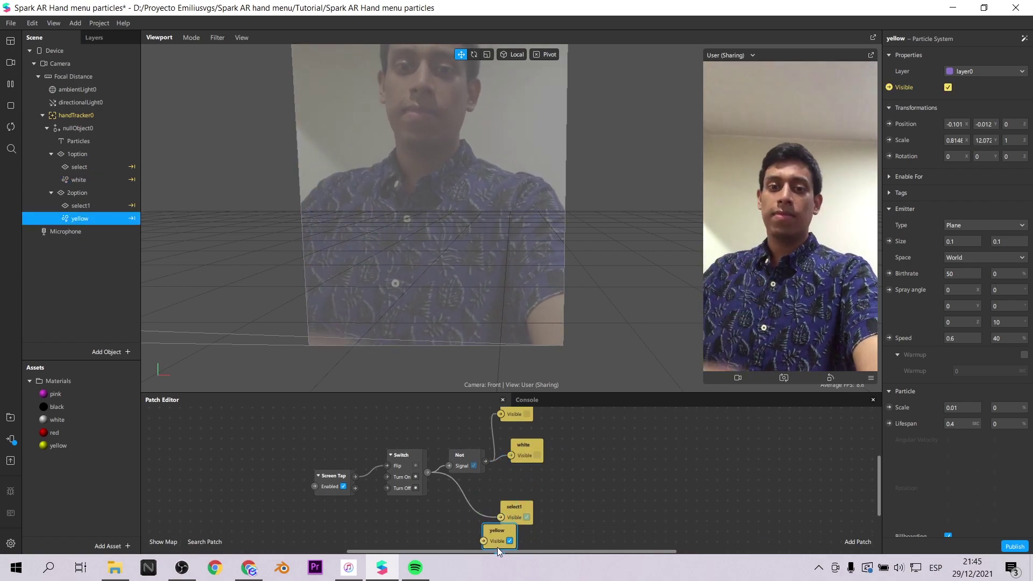
left_click_drag(426, 476, 502, 548)
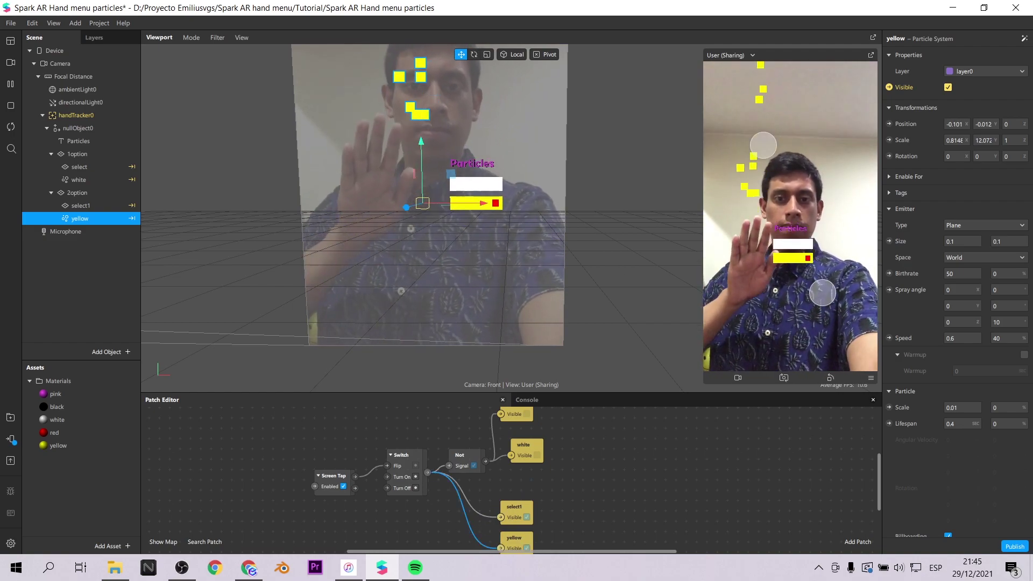
left_click(822, 293)
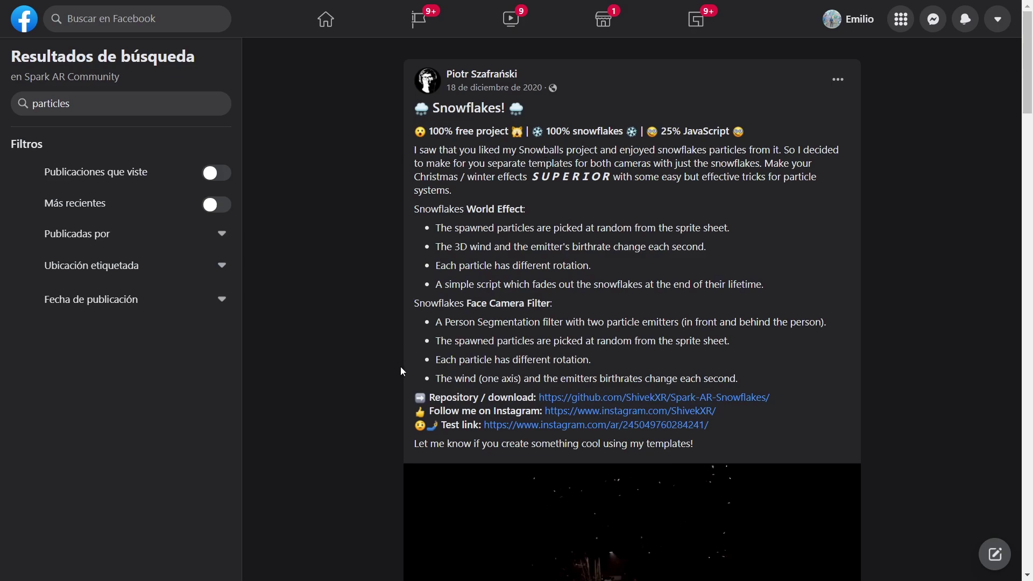
Go to the Spark-AR-Snowflakes GitHub repository linked in the Facebook post, download it as a ZIP and look through its README.
left_click(561, 405)
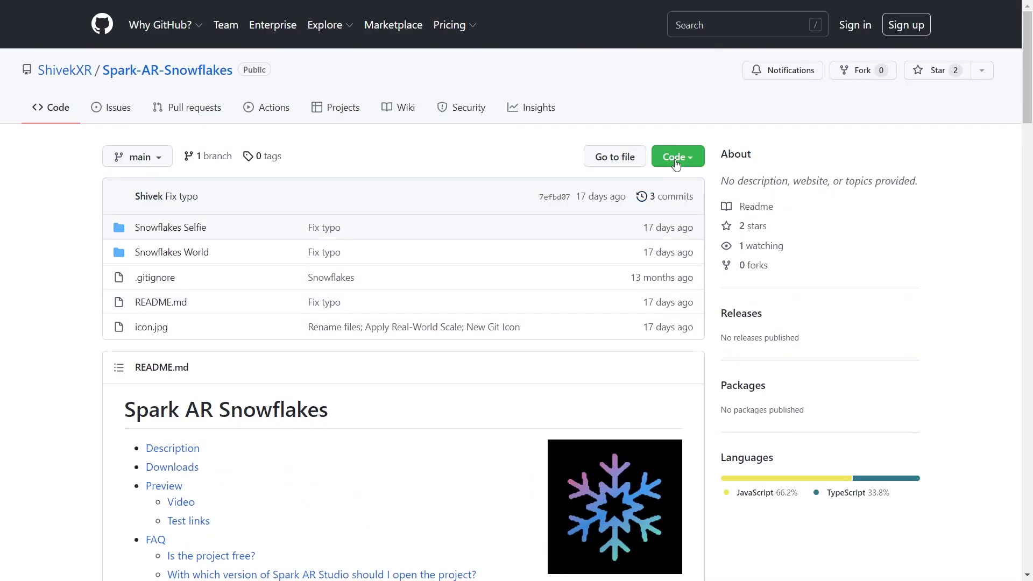
left_click(676, 164)
left_click(539, 326)
scroll(307, 403, "down", 1)
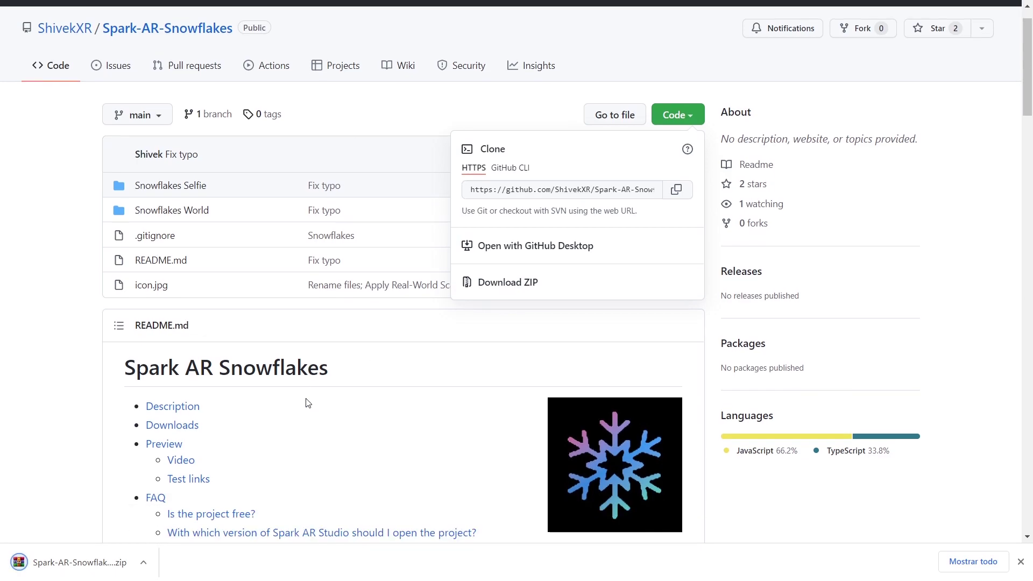
scroll(308, 403, "down", 3)
scroll(307, 403, "down", 6)
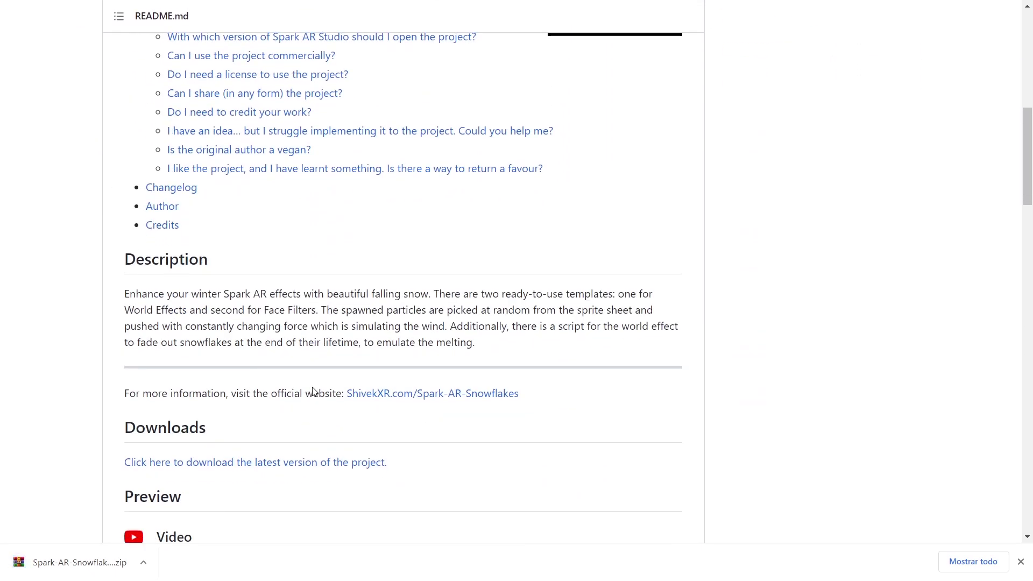
Open the Snowflakes World project from the extracted folder in Spark AR Studio and enlarge the simulator preview.
left_click(199, 182)
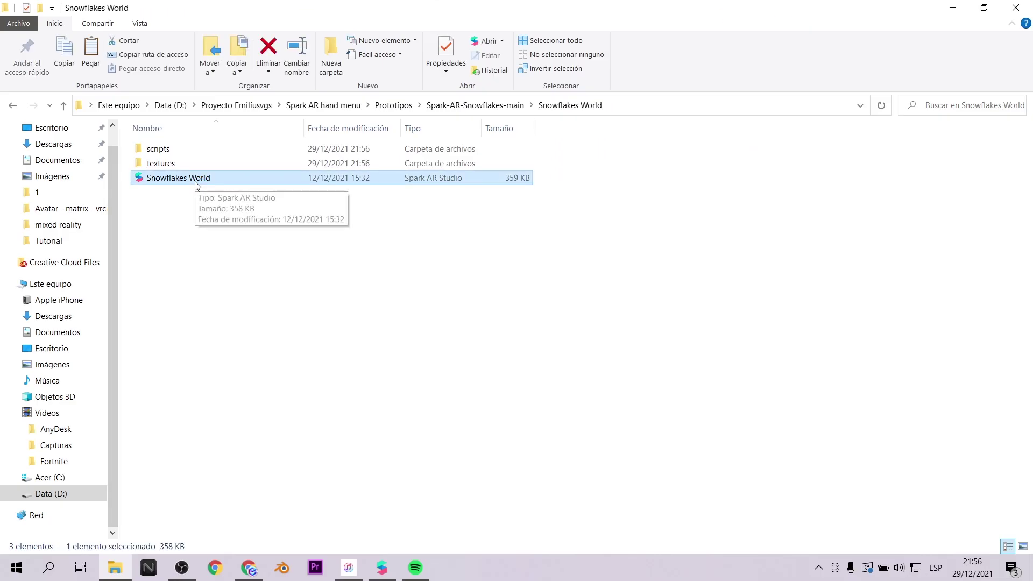
double_click(197, 181)
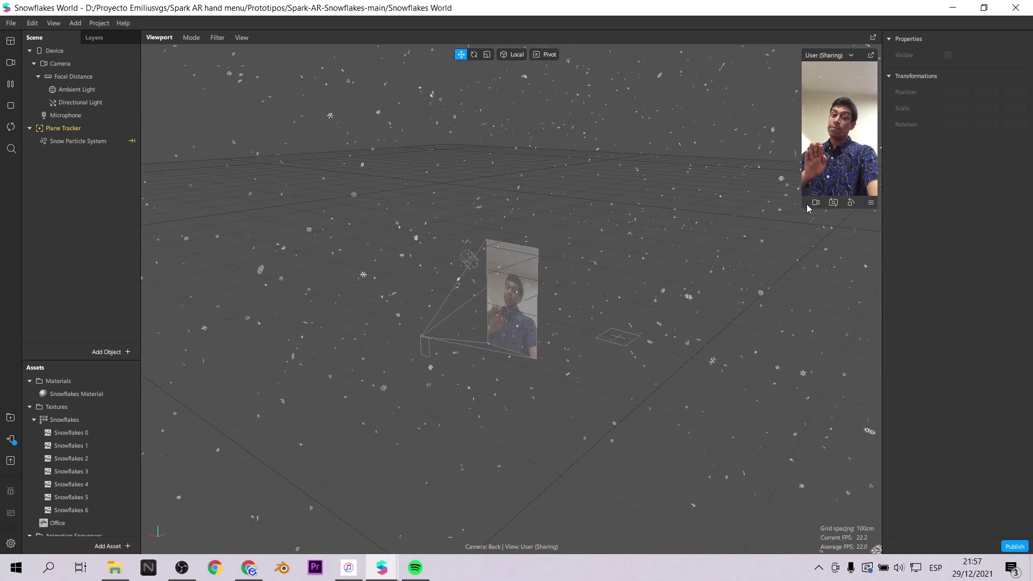
left_click_drag(802, 207, 716, 363)
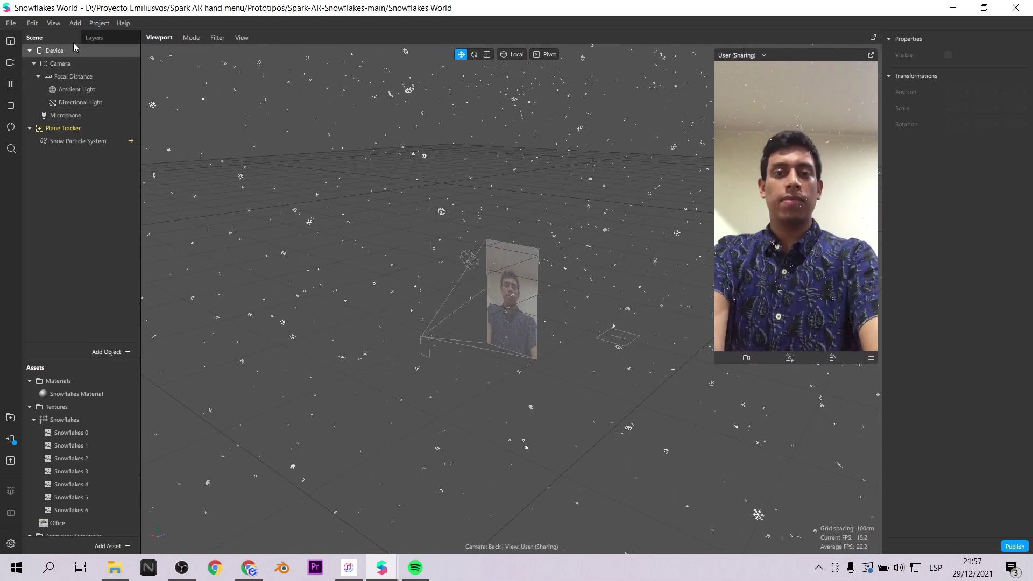
Show the Patch Editor and examine the patch graph driving the Snow Particle System.
left_click(75, 23)
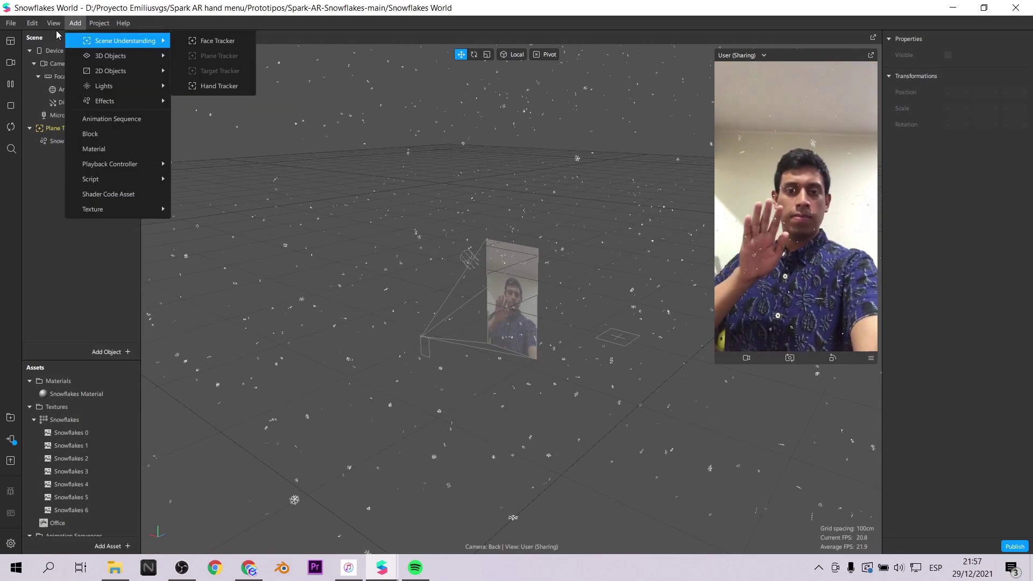
mouse_move(53, 23)
left_click(61, 47)
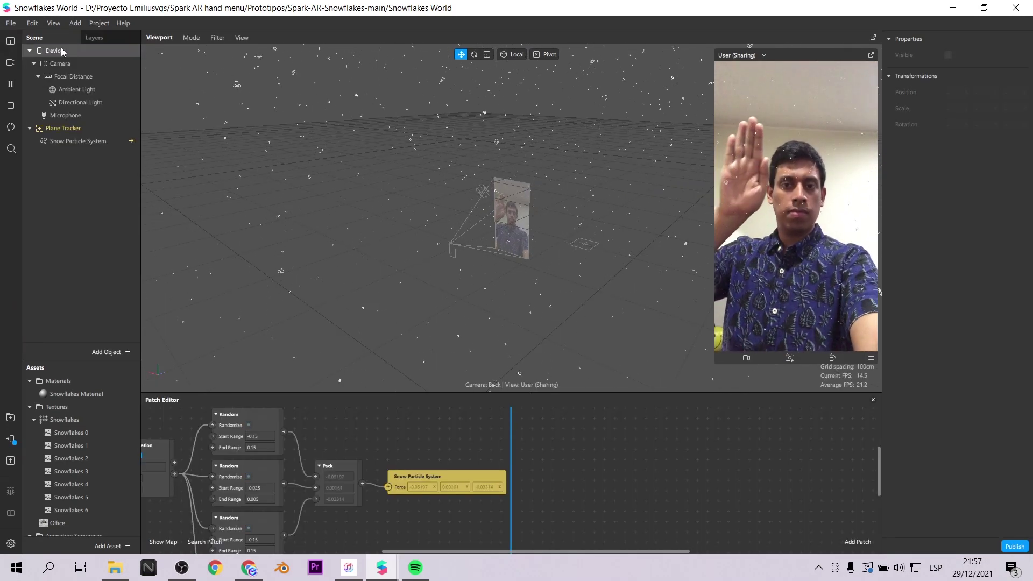
scroll(574, 489, "down", 5)
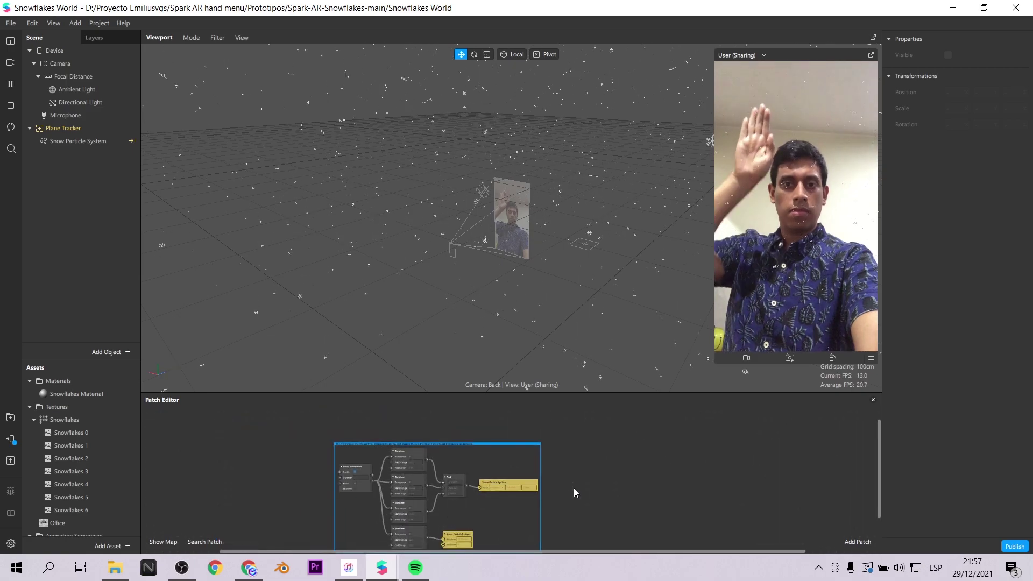
scroll(501, 479, "up", 3)
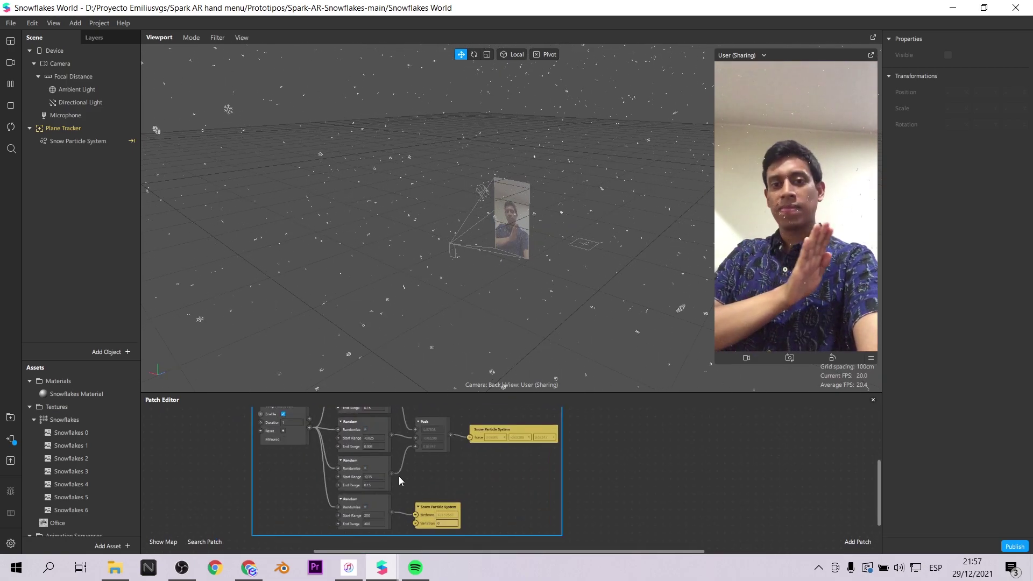
scroll(404, 481, "up", 2)
scroll(410, 483, "up", 1)
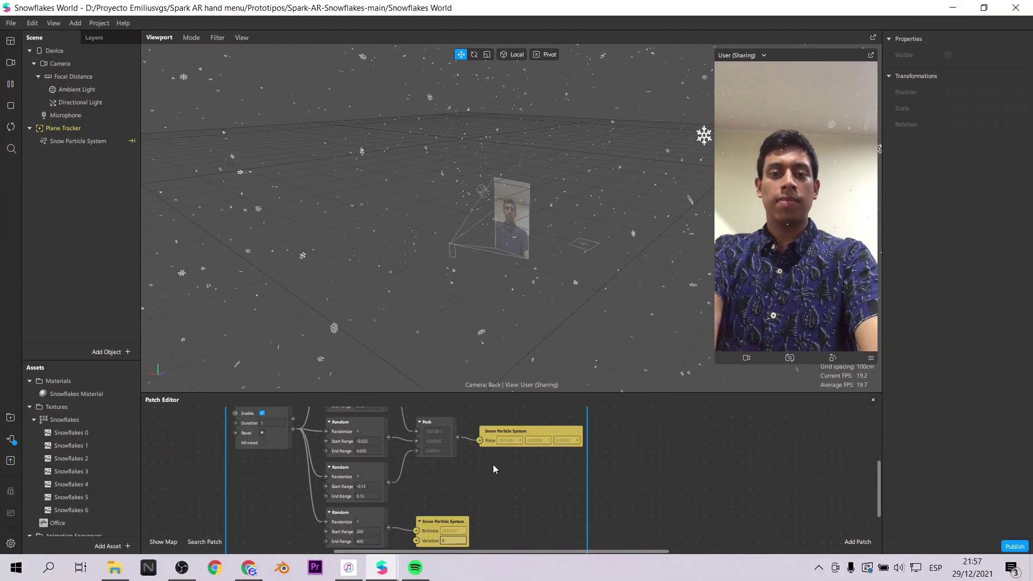
Copy the handTracker0 hierarchy through yellow from the Spark AR Hand menu particles project and paste it into Snowflakes World.
left_click_drag(388, 3, 555, 129)
left_click(67, 119)
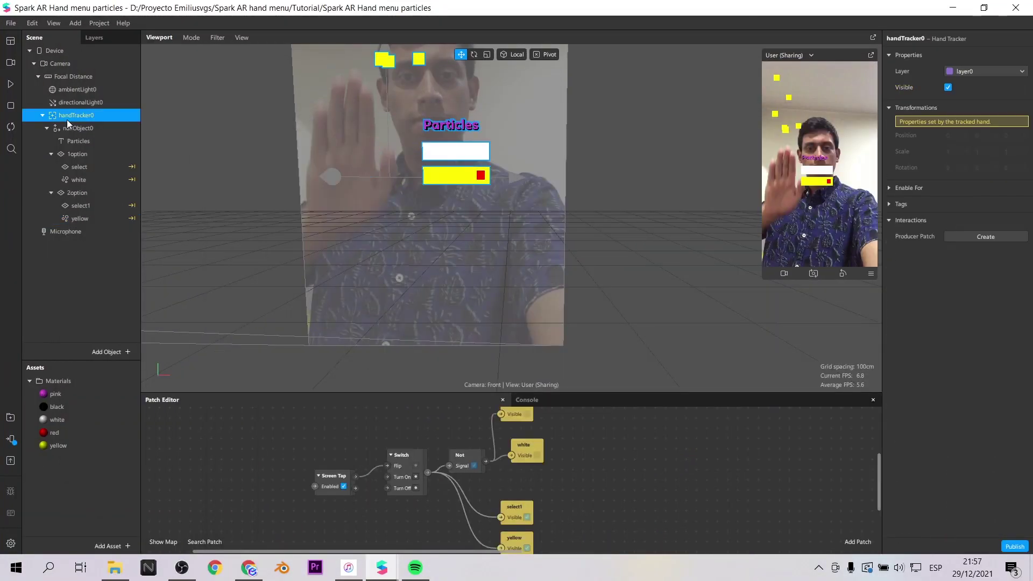
left_click(85, 218, "shift")
key("alt+Tab")
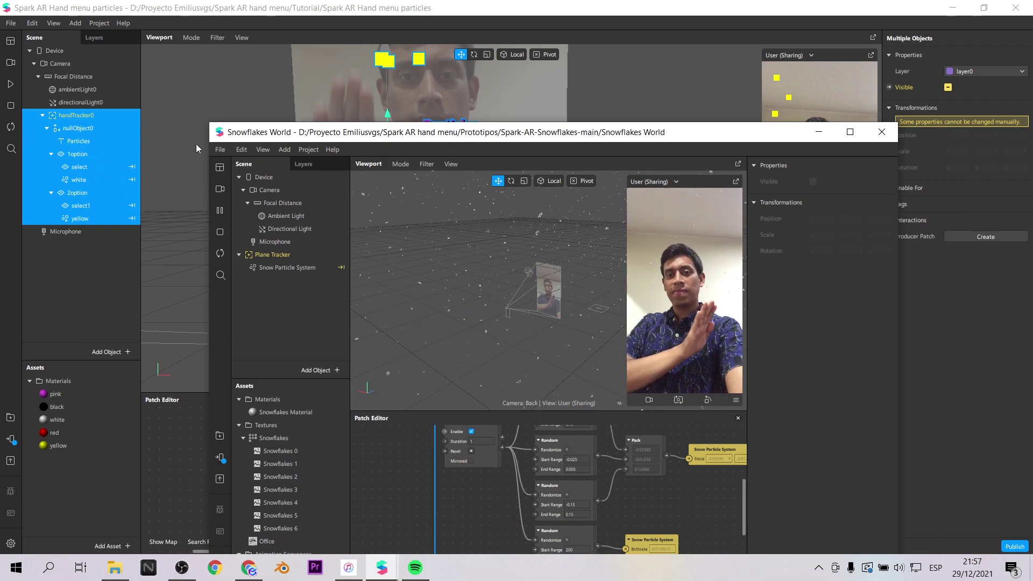
double_click(324, 131)
key("ctrl+v")
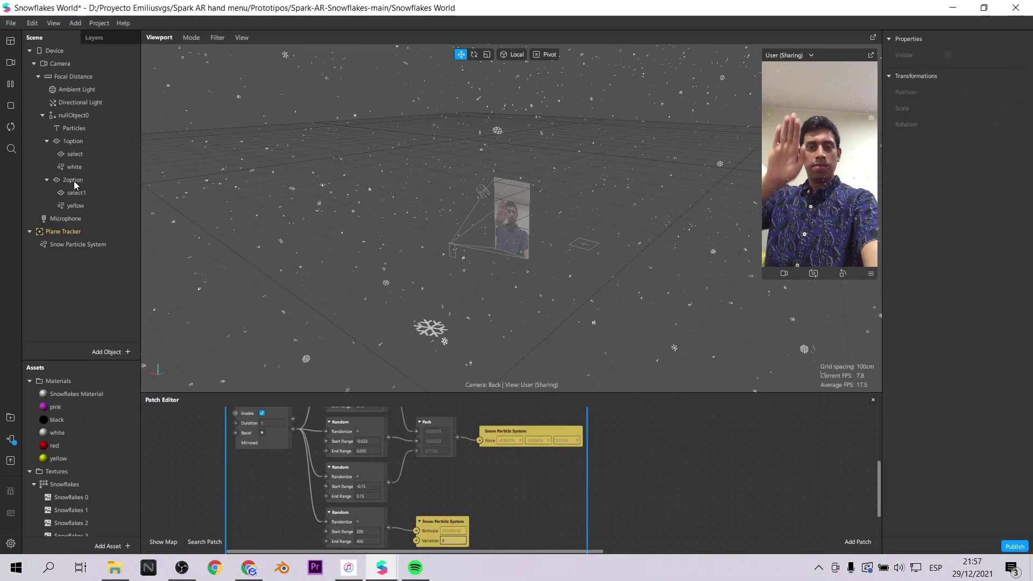
Delete the pasted yellow and white particle systems from the menu options.
left_click(99, 203)
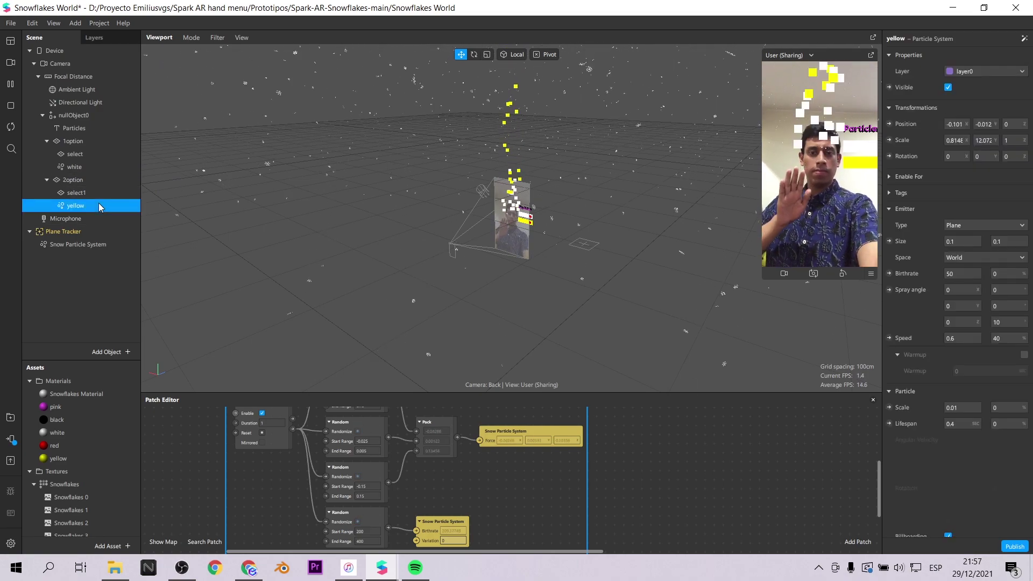
key("Delete")
left_click(78, 166)
key("Delete")
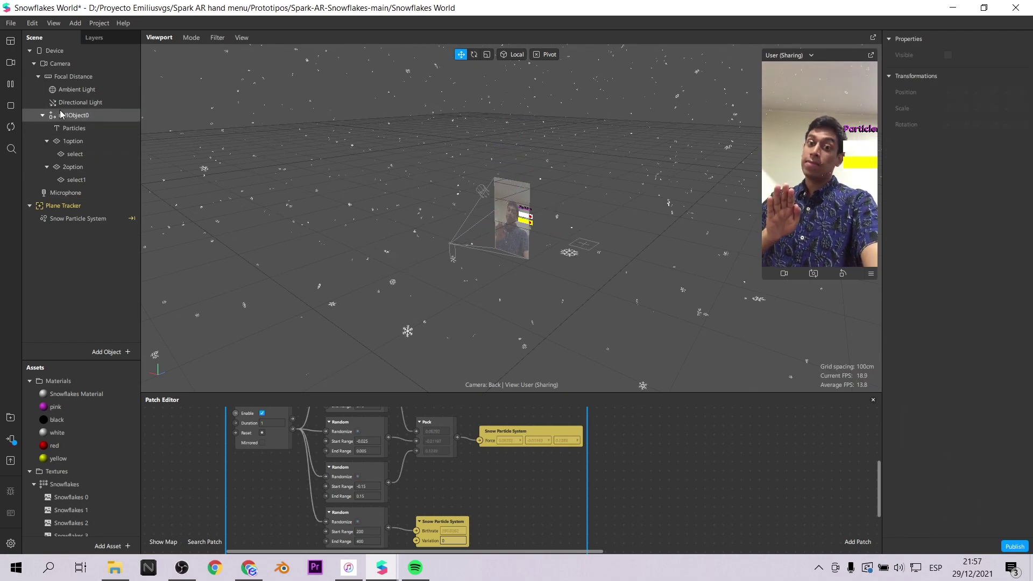
Add a Hand Tracker to the scene and nest nullObject0 with its menu under it.
left_click(118, 351)
type("hand")
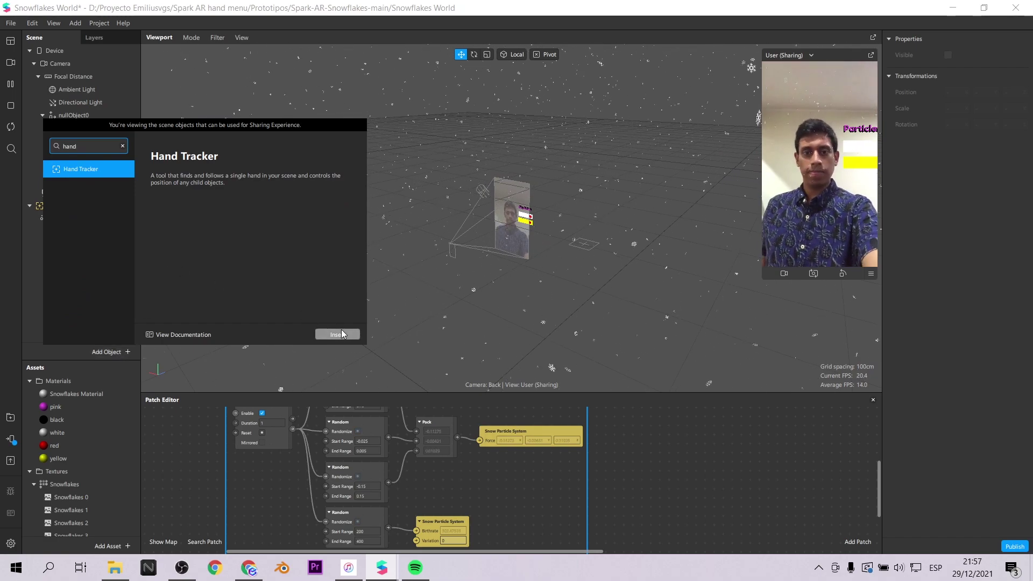
left_click(338, 334)
left_click_drag(80, 116, 89, 214)
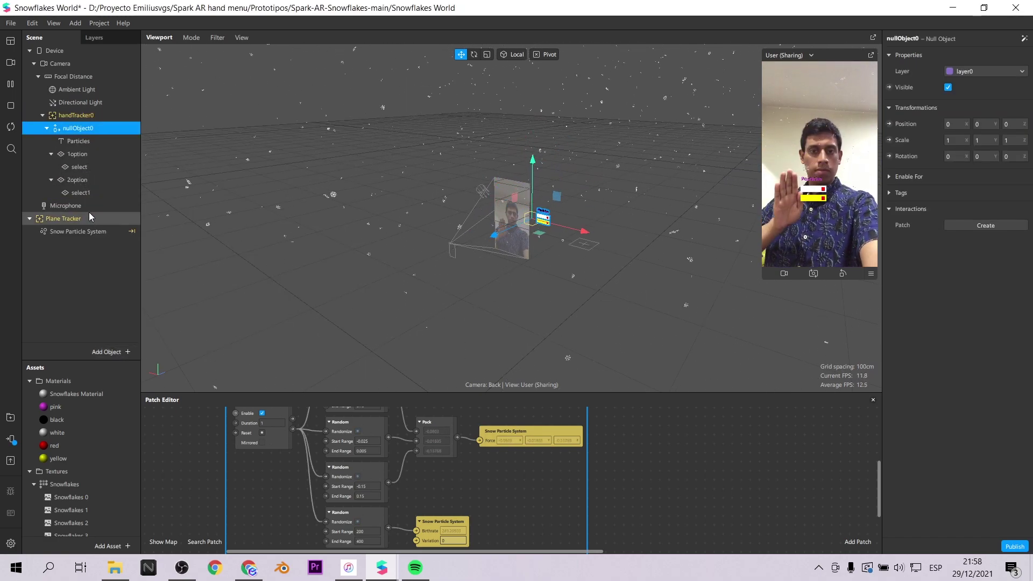
Copy the Screen Tap, Switch and Not patches from the hand menu project into the Snowflakes World Patch Editor.
scroll(489, 469, "up", 3)
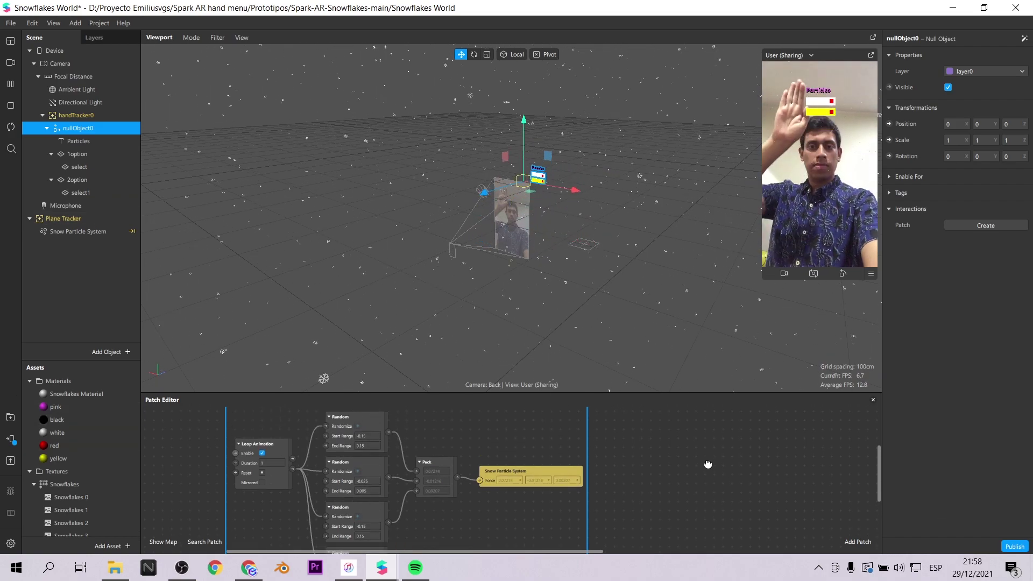
scroll(493, 463, "down", 3)
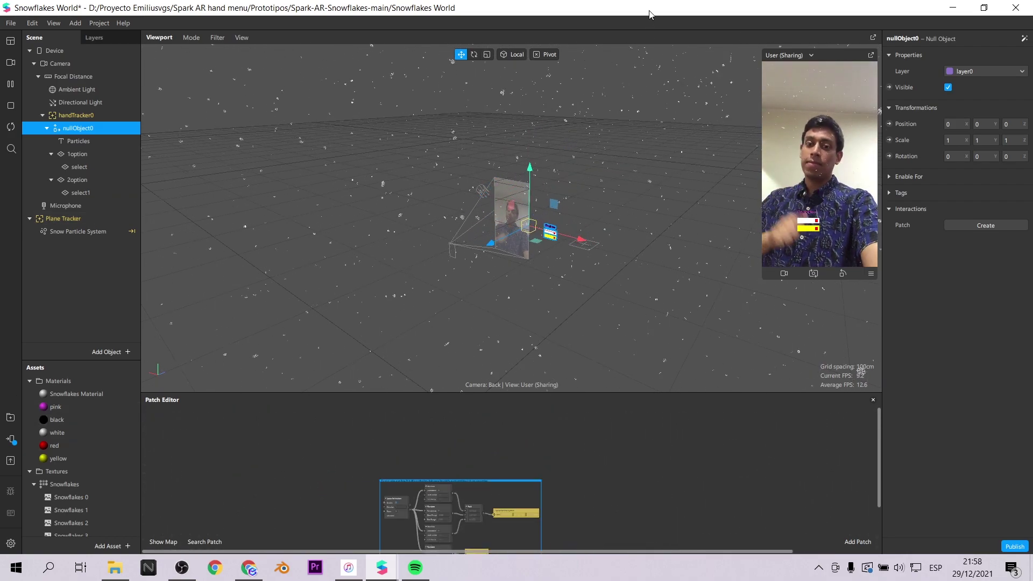
double_click(648, 10)
left_click(649, 10)
scroll(299, 457, "down", 2)
left_click_drag(286, 426, 545, 529)
mouse_move(382, 568)
left_click(407, 542)
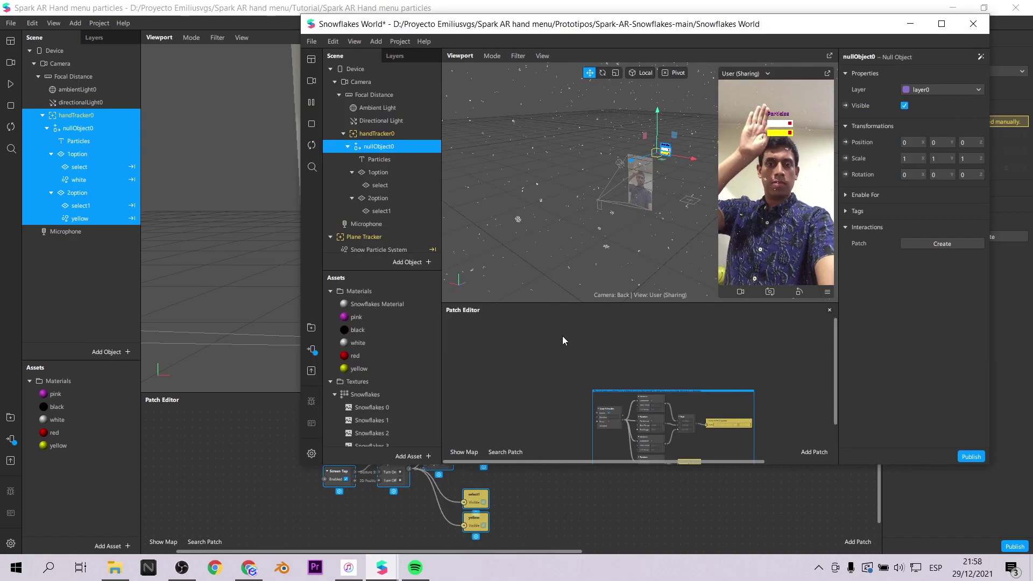
left_click(943, 24)
key("ctrl+v")
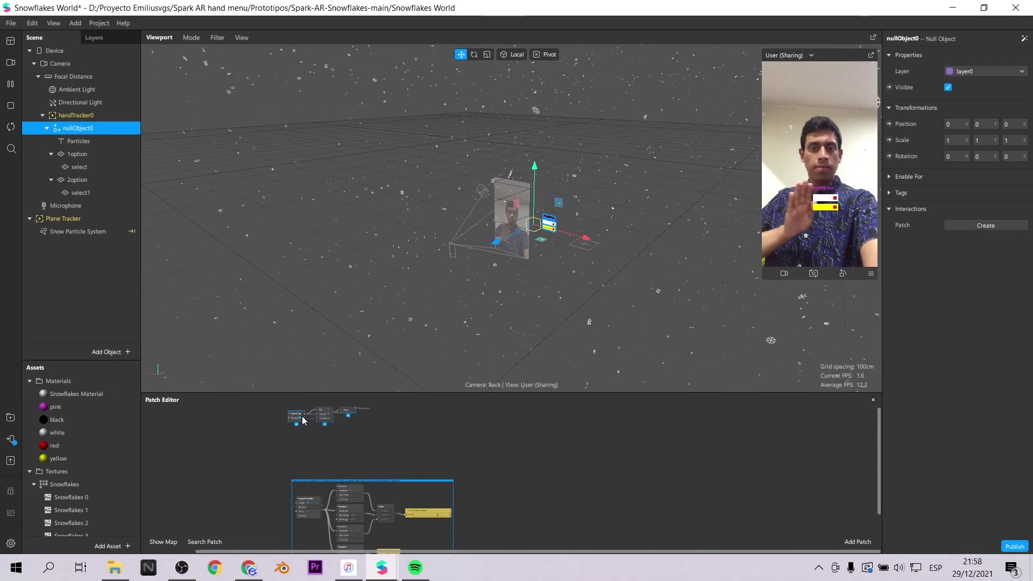
Reposition the pasted Screen Tap, Switch and Not patches in an open area of the graph and deselect them.
scroll(338, 424, "up", 3)
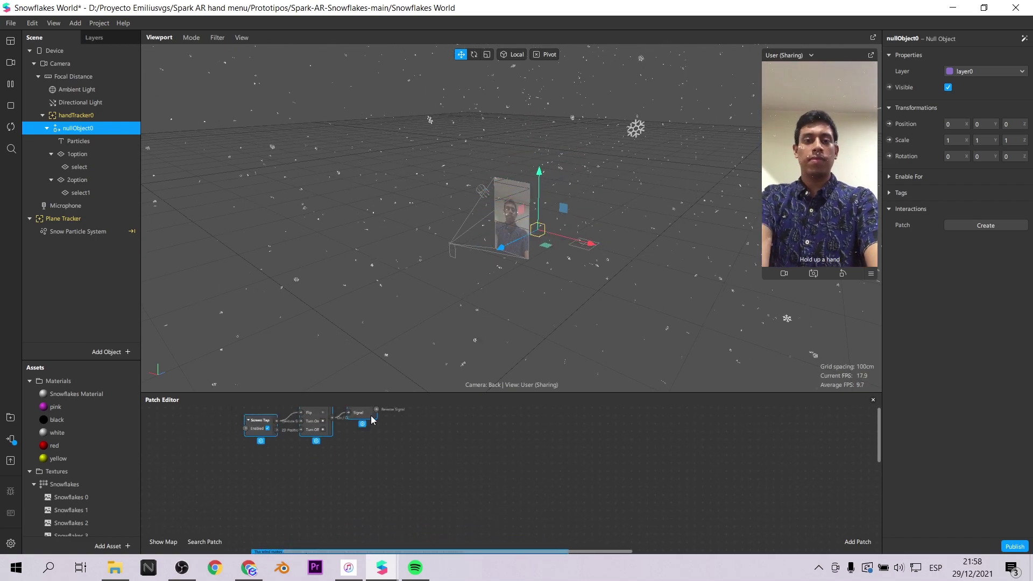
left_click_drag(371, 416, 394, 449)
left_click(444, 449)
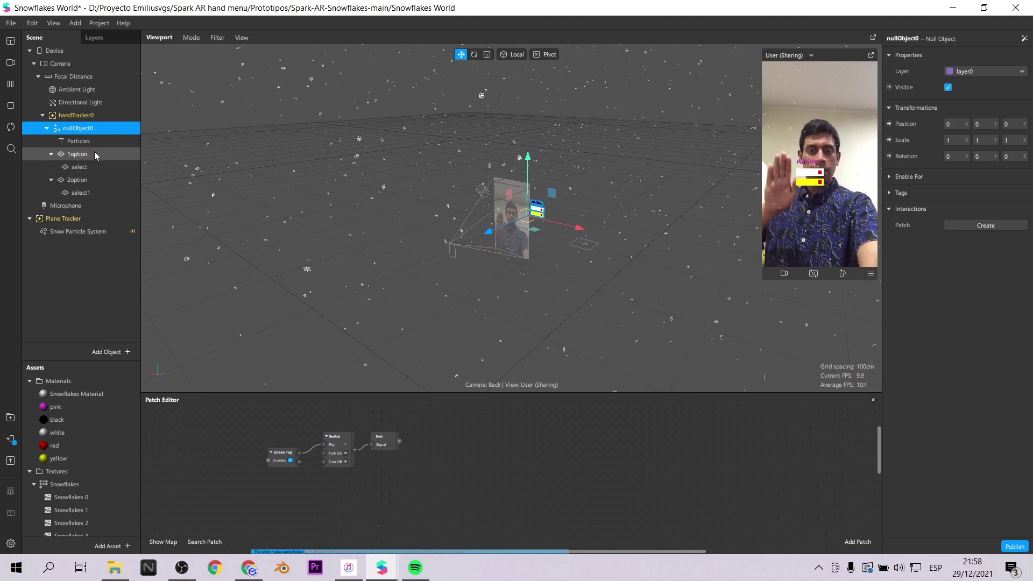
Add visibility patches for select and select1, connecting the Not output to select and the Switch output to select1.
left_click(81, 166)
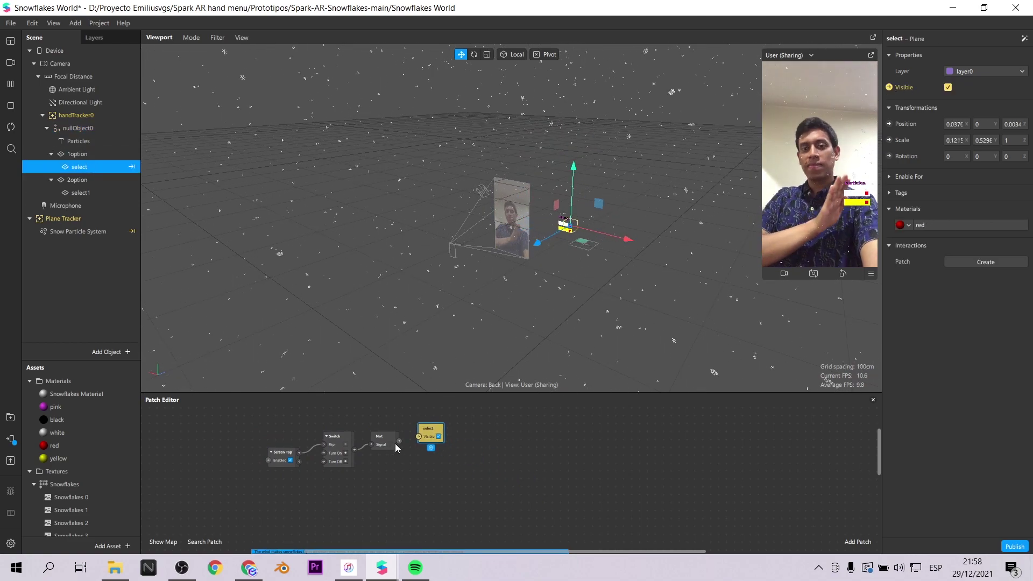
left_click_drag(419, 437, 418, 436)
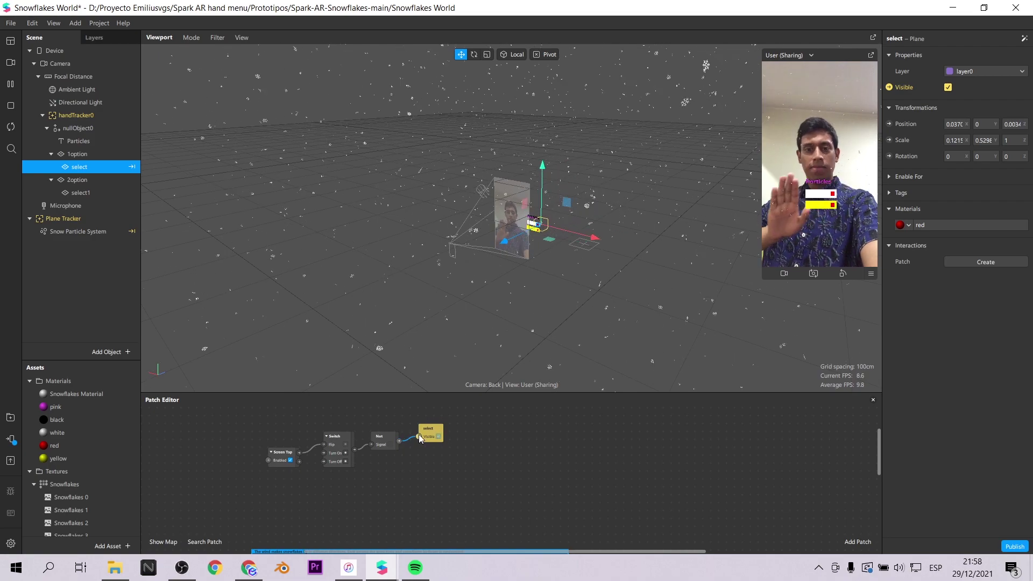
left_click(111, 193)
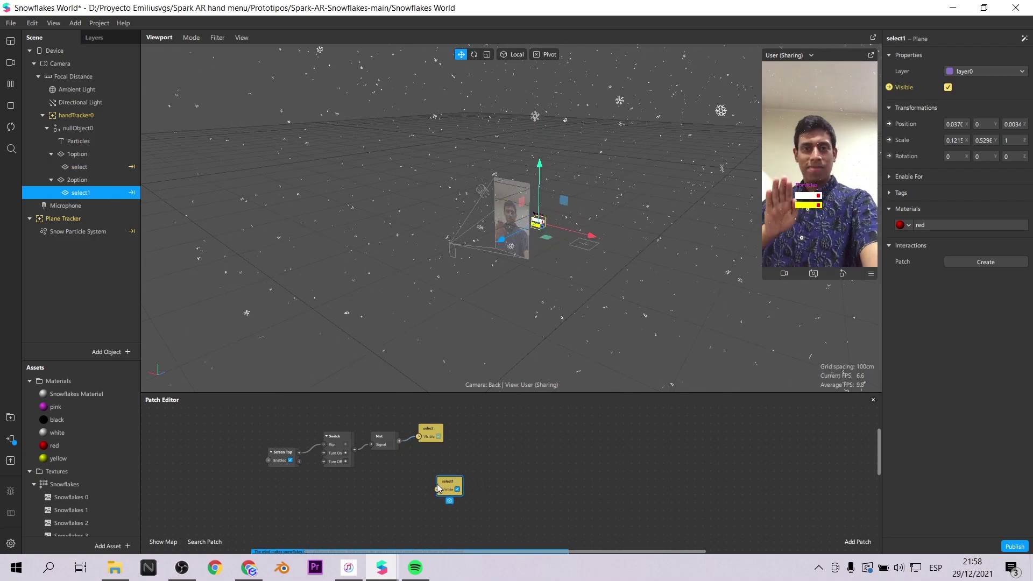
left_click_drag(367, 454, 395, 483)
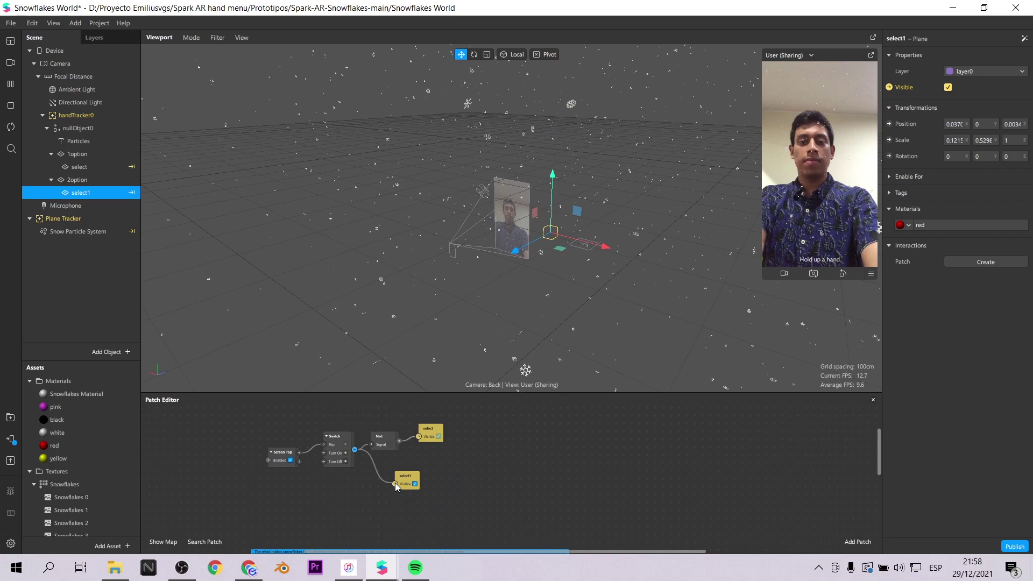
left_click(871, 273)
left_click(898, 277)
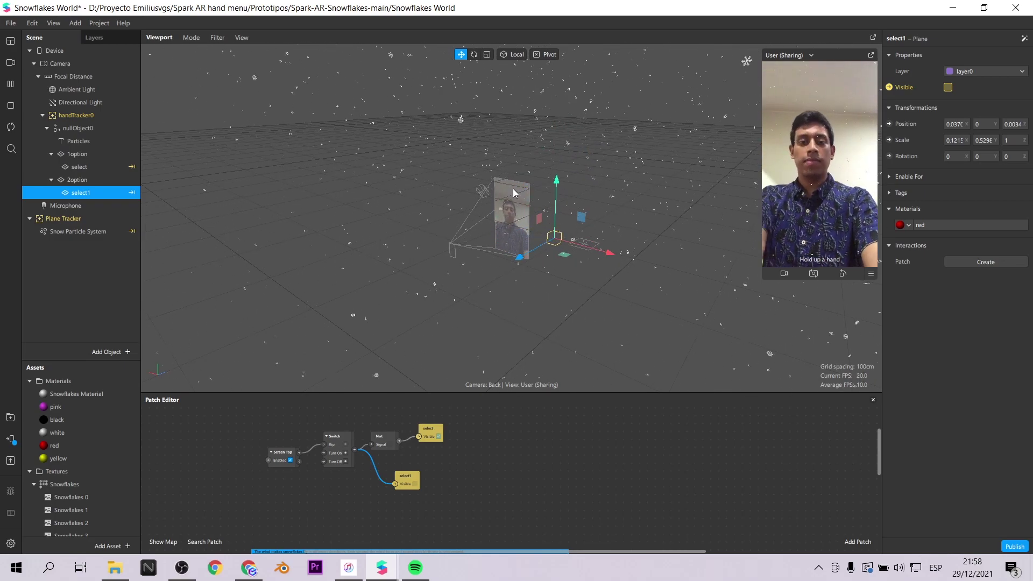
Add a visibility patch for the Snow Particle System, make room beside the select patch, and connect the Not output to it.
left_click(66, 233)
left_click(889, 86)
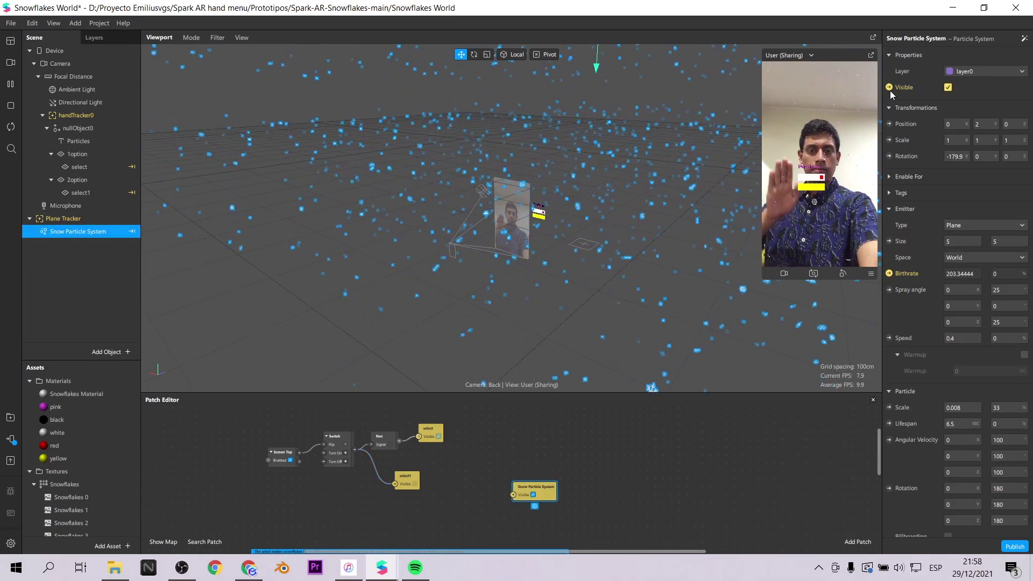
left_click_drag(439, 425, 470, 407)
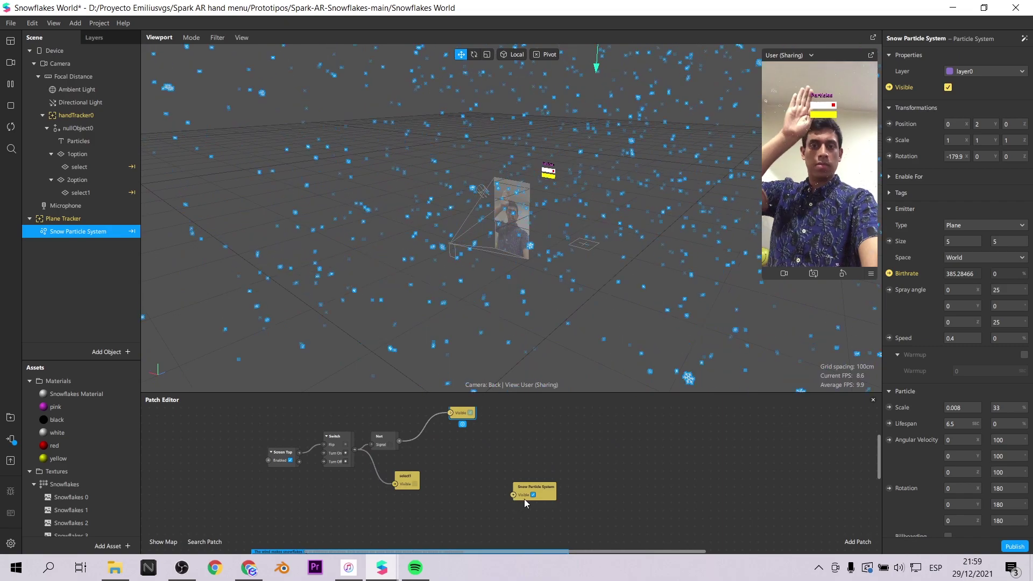
left_click_drag(524, 499, 435, 445)
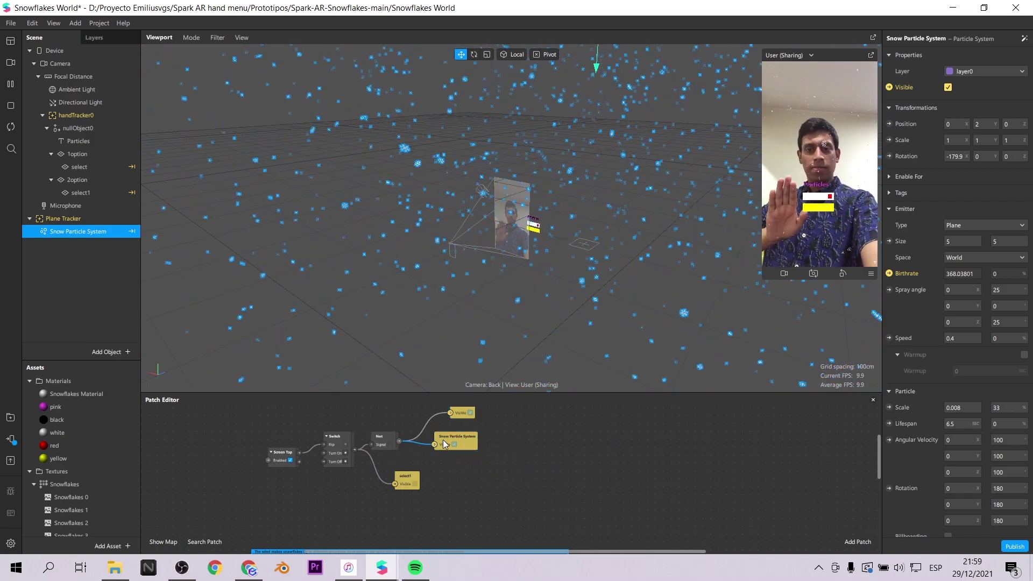
Restart the preview, duplicate the Snow Particle System and rename the copy to Fire Particle System0.
left_click(12, 126)
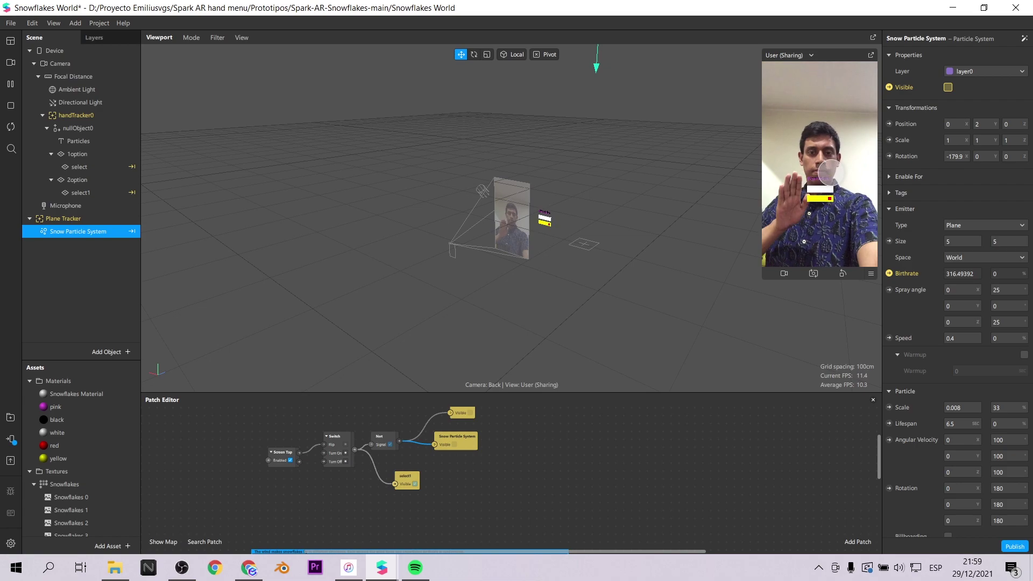
left_click(66, 237)
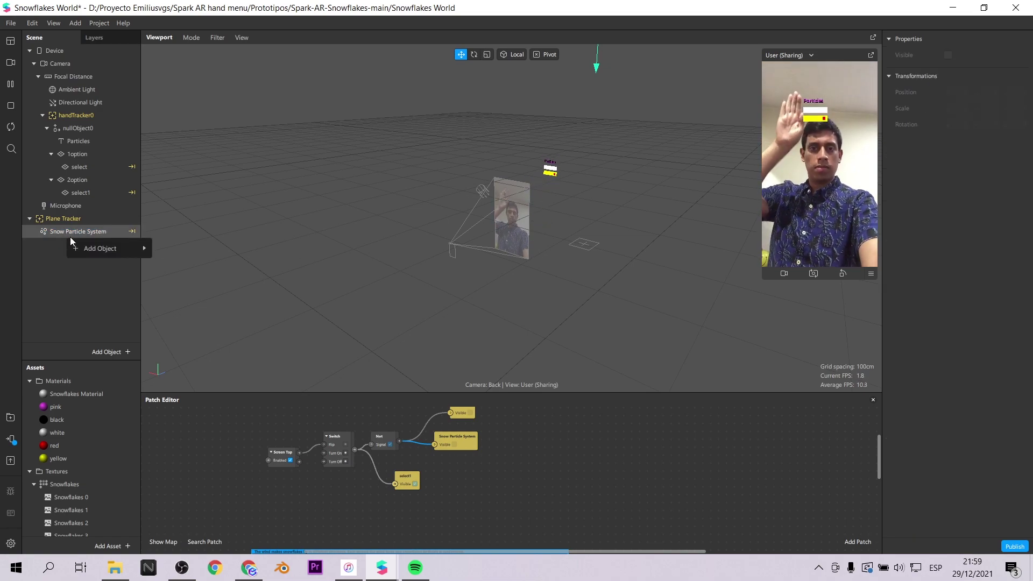
right_click(70, 237)
left_click(119, 328)
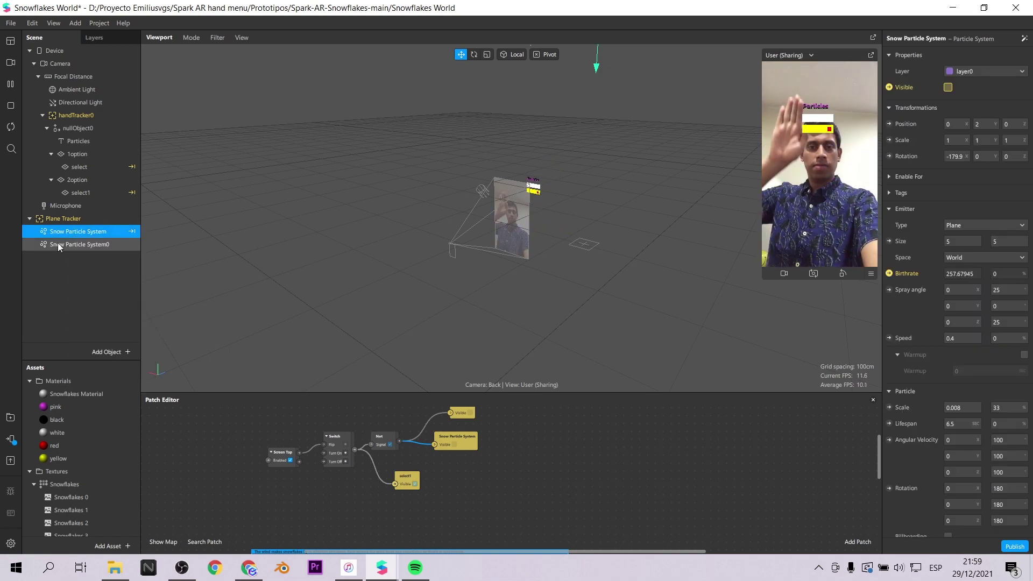
double_click(59, 245)
type("Fire")
key("Return")
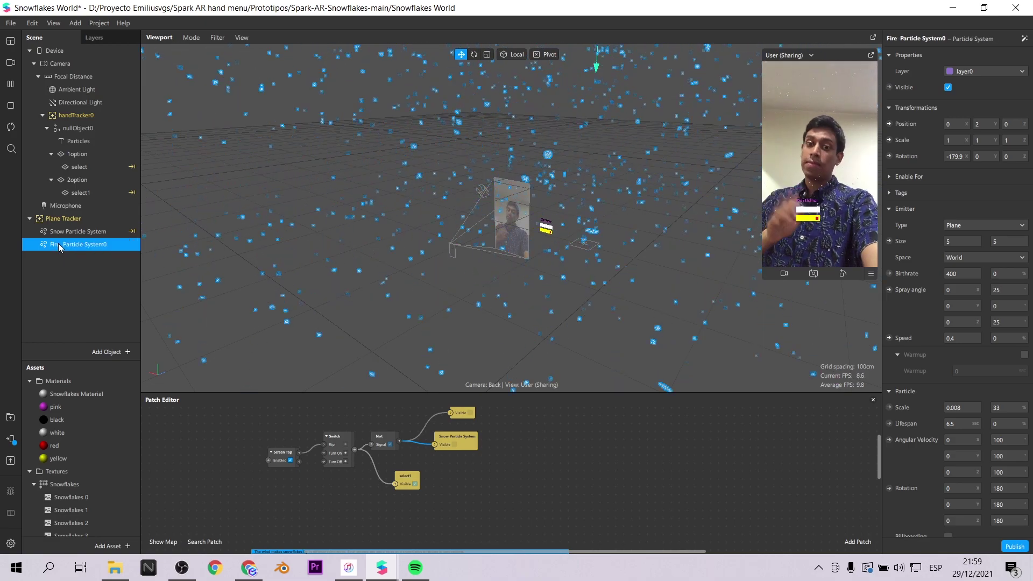
Add a birthrate patch for Fire Particle System0 and connect the lowest Random patch's output to its Birthrate.
scroll(662, 484, "down", 5)
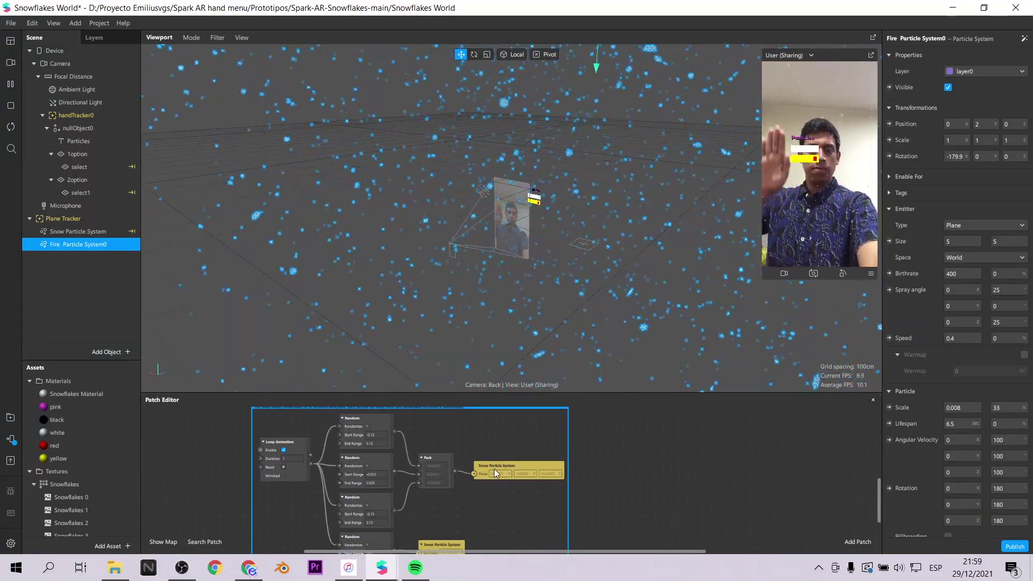
key("Up")
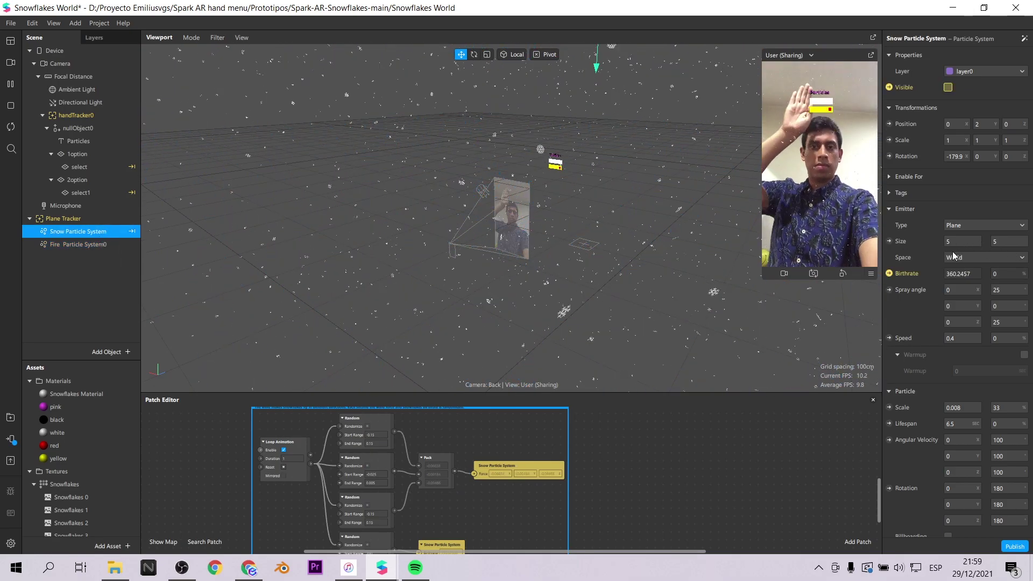
left_click(73, 246)
left_click(889, 274)
key("Delete")
left_click(83, 232)
scroll(532, 491, "down", 2)
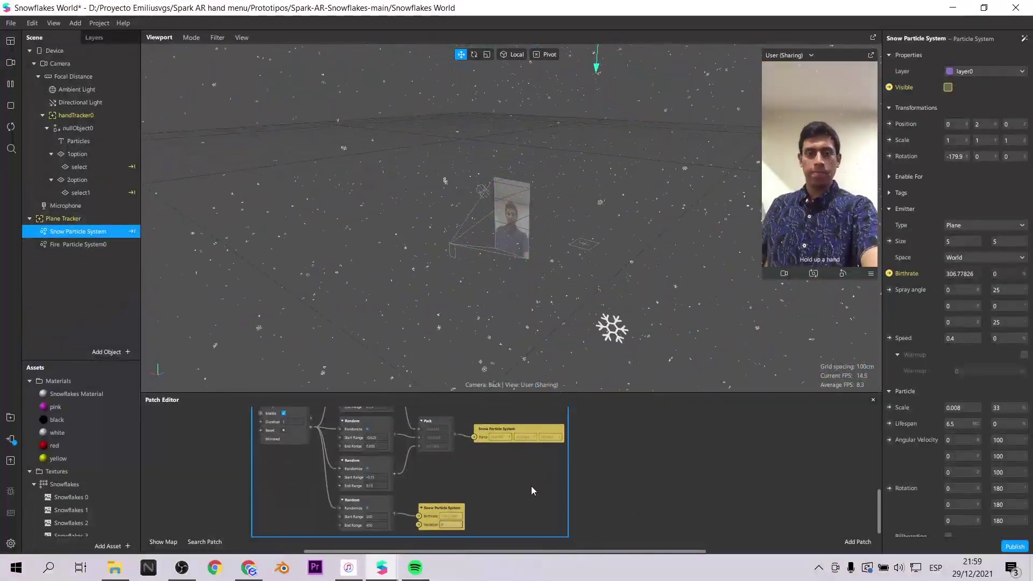
left_click(78, 244)
left_click(889, 273)
left_click_drag(463, 506, 479, 510)
left_click_drag(533, 485, 480, 479)
left_click_drag(393, 508, 457, 491)
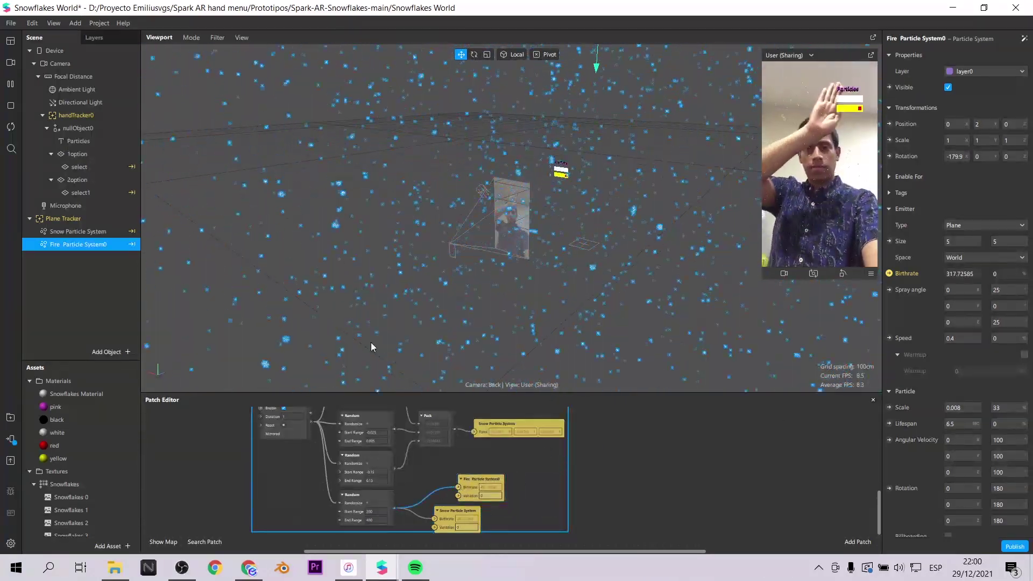
Add an acceleration strength patch for Fire Particle System0 and connect the Pack output to its Force input.
left_click(74, 236)
left_click(897, 436)
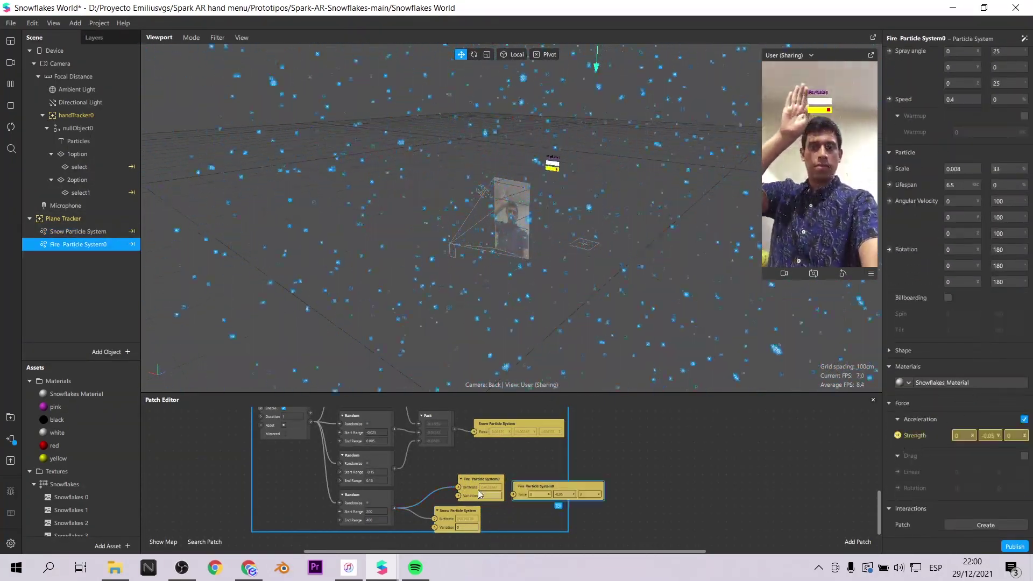
scroll(525, 479, "up", 1)
left_click_drag(521, 461, 521, 414)
left_click_drag(534, 520, 504, 460)
left_click_drag(454, 467, 481, 469)
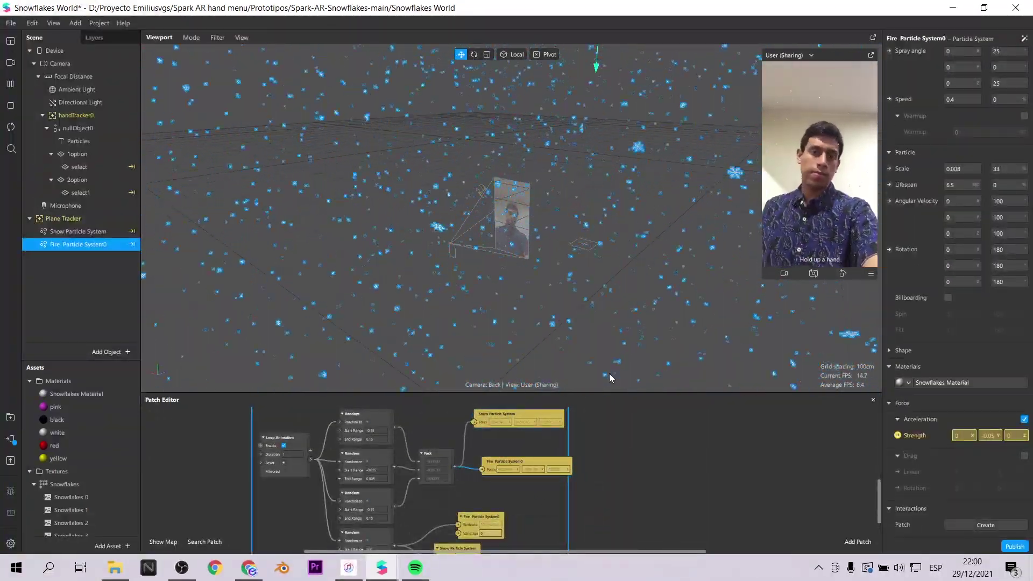
Enlarge the Patch Editor, then widen the wind comment frame and space both birthrate patches away from the Random patch.
left_click_drag(299, 395, 299, 315)
middle_click_drag(667, 426, 668, 447)
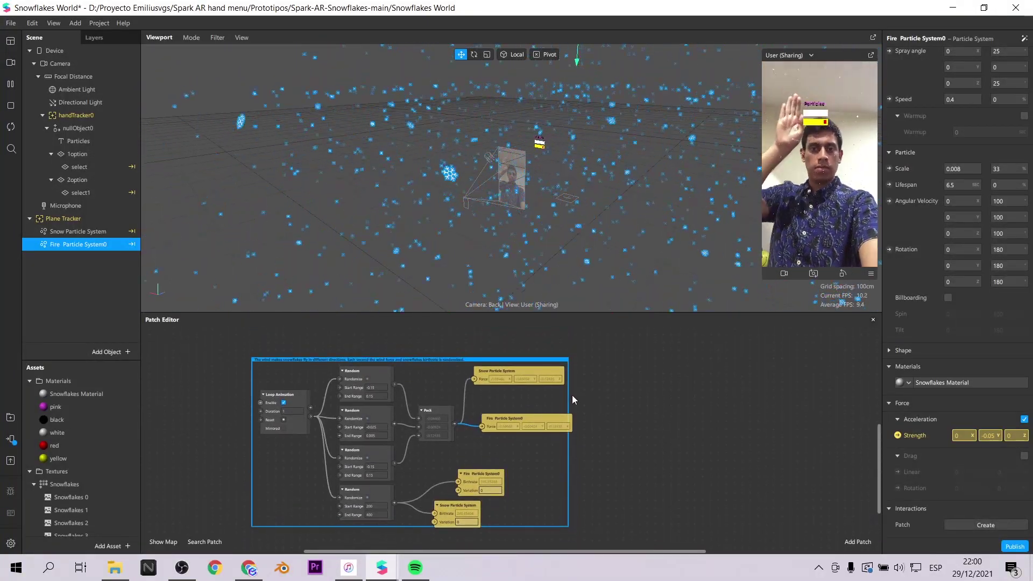
left_click_drag(569, 398, 590, 405)
left_click_drag(460, 494, 521, 497)
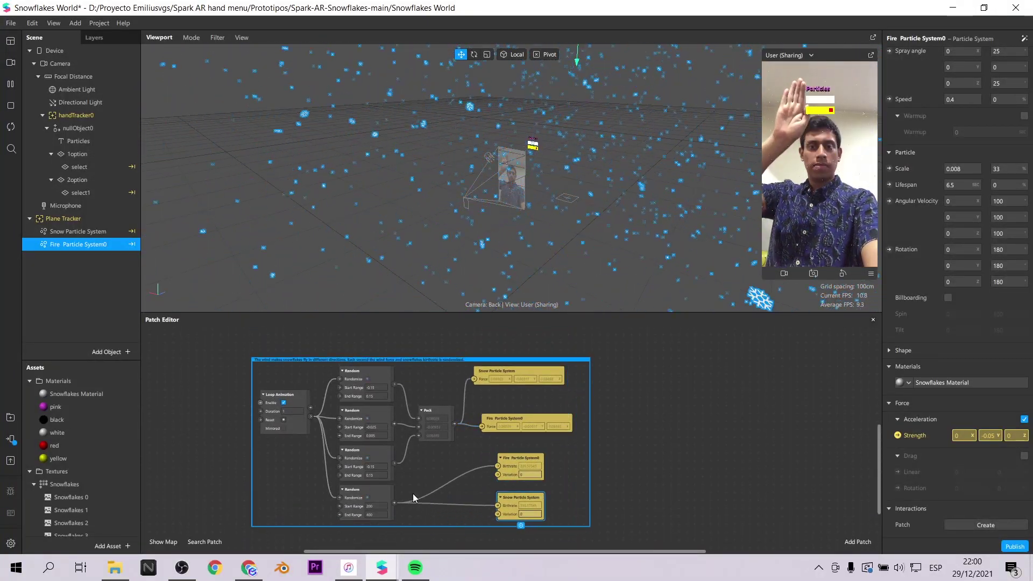
Pause the preview and import the Fire sequence image from File Explorer into the project's assets.
scroll(90, 435, "down", 3)
left_click(9, 85)
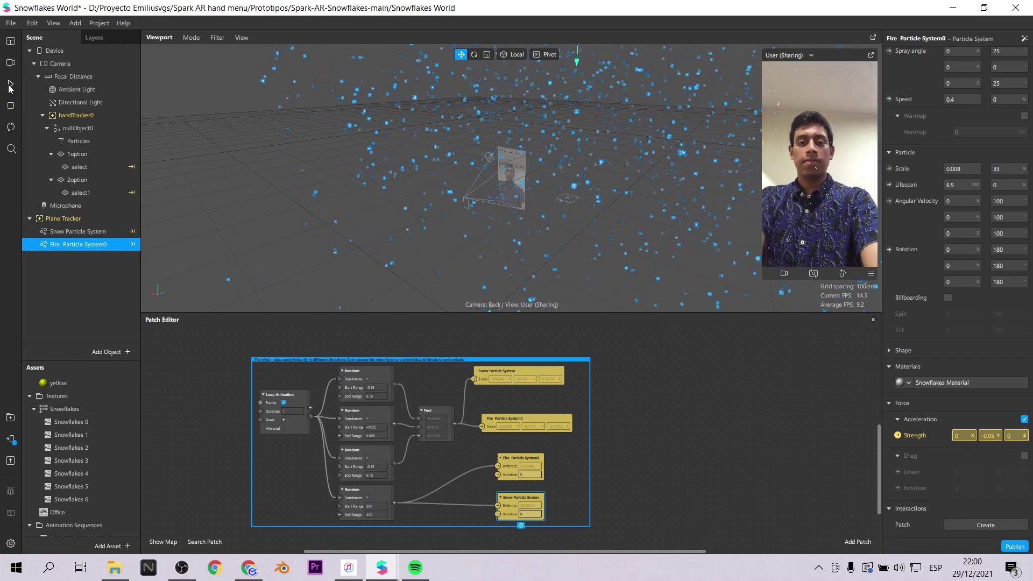
key("alt+Tab")
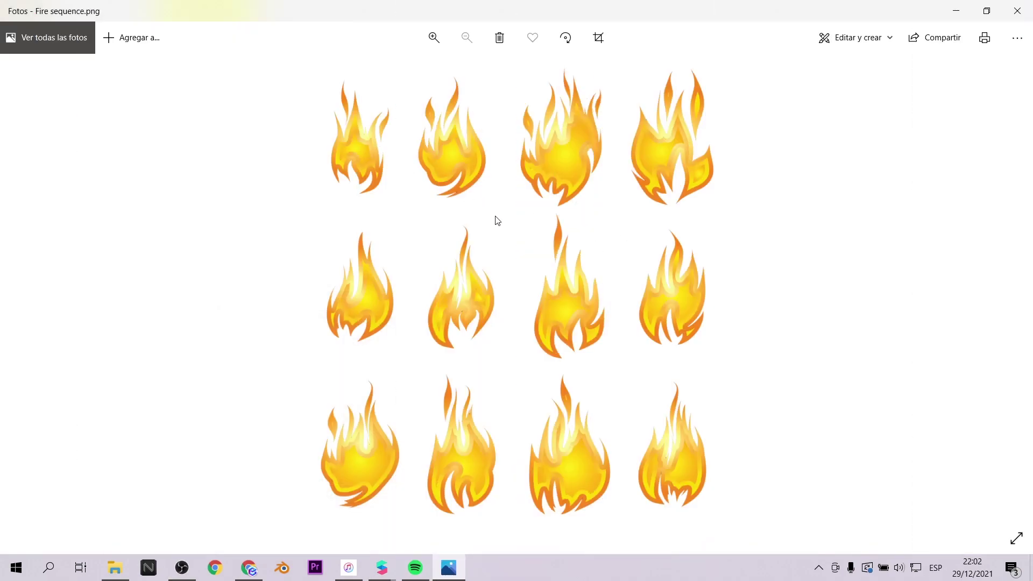
left_click_drag(725, 7, 723, 19)
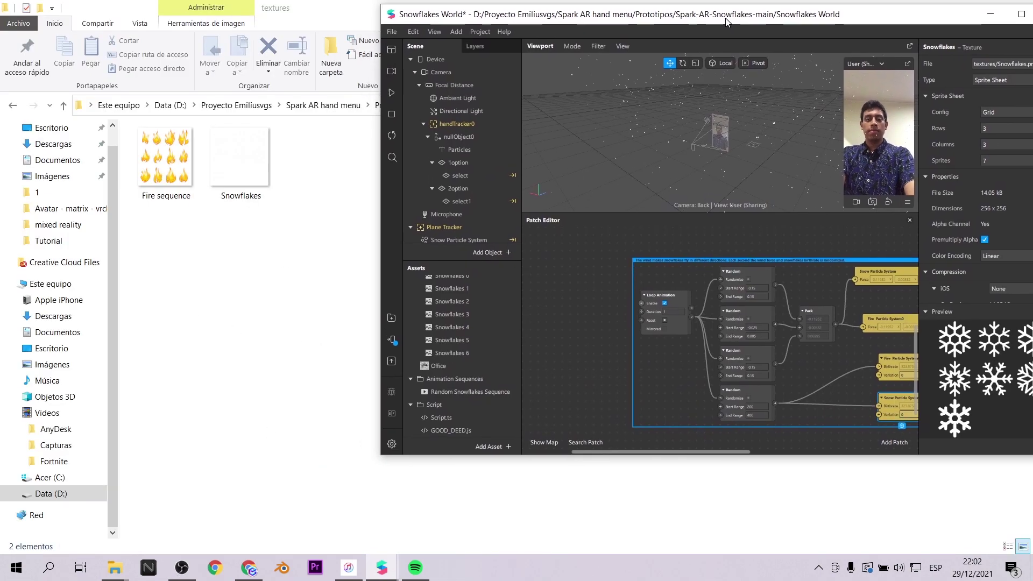
left_click_drag(178, 162, 463, 385)
double_click(591, 22)
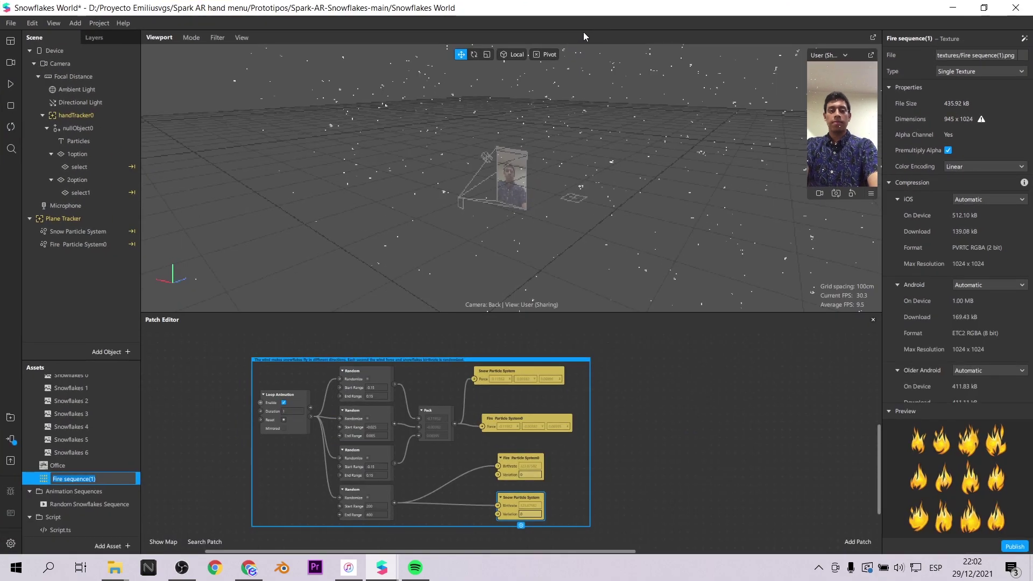
Change the Fire sequence(1) texture to a Sprite Sheet with 3 rows, 4 columns and 12 sprites.
left_click(76, 484)
left_click(829, 143)
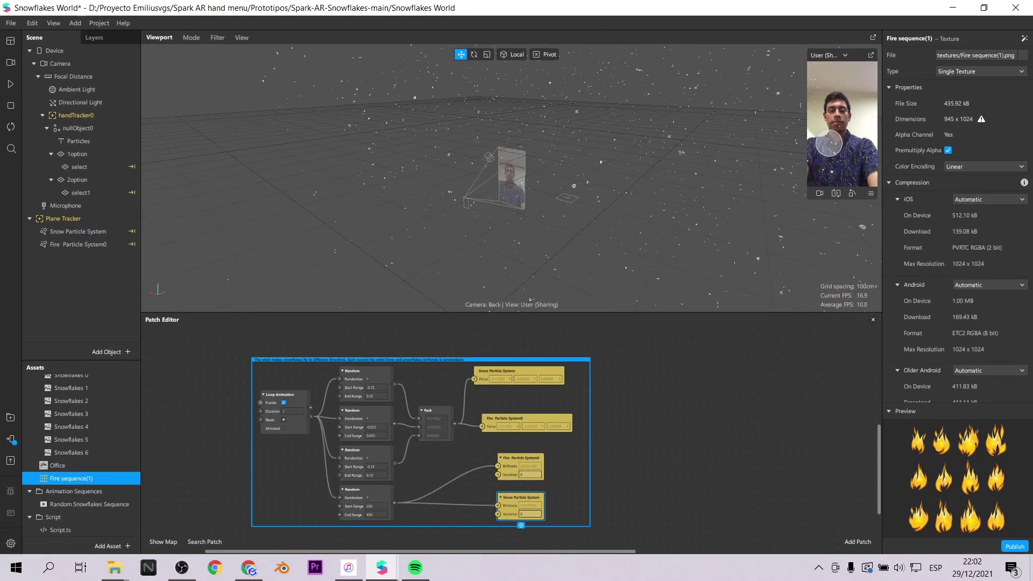
left_click(993, 72)
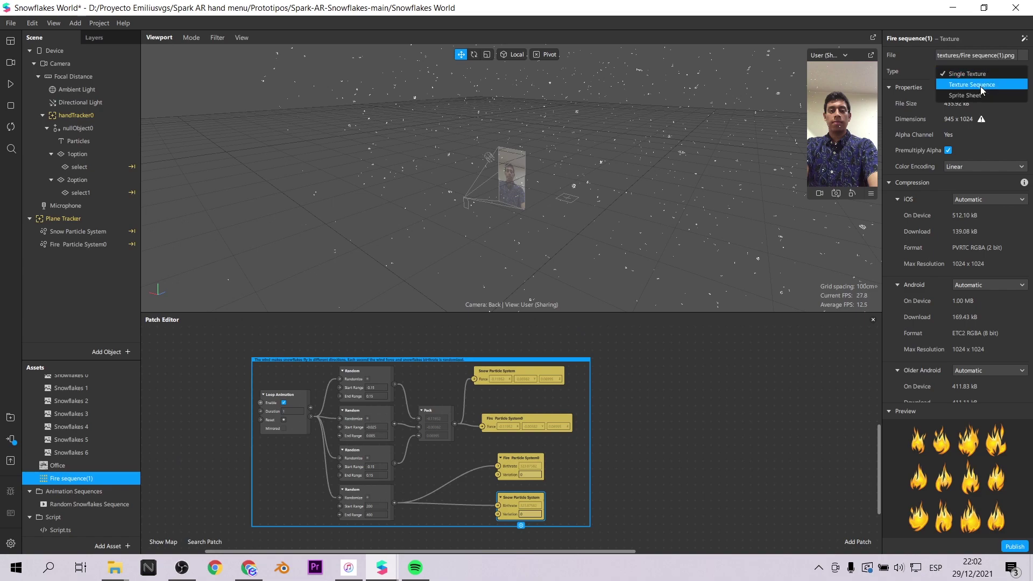
left_click(958, 96)
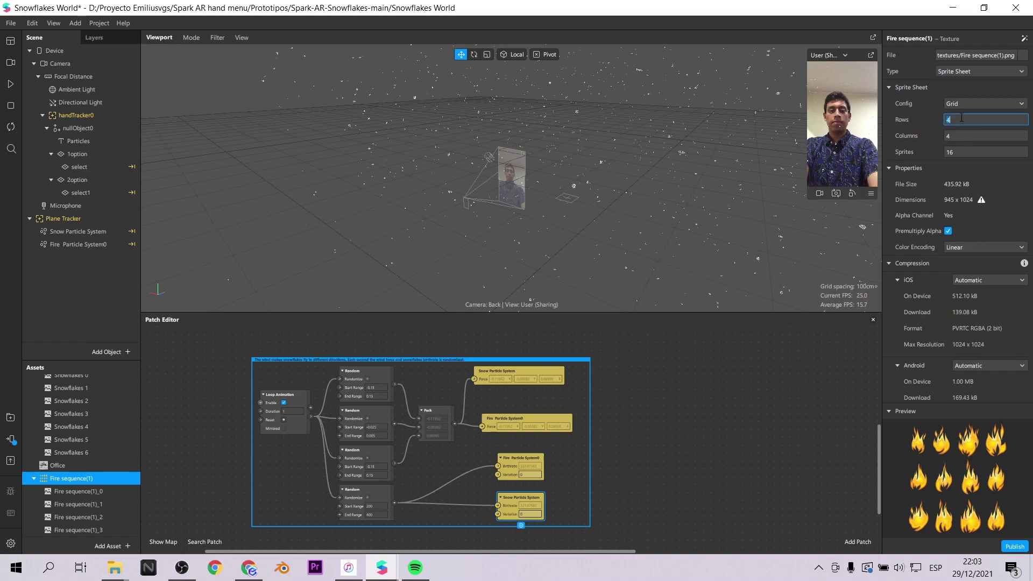
left_click(962, 139)
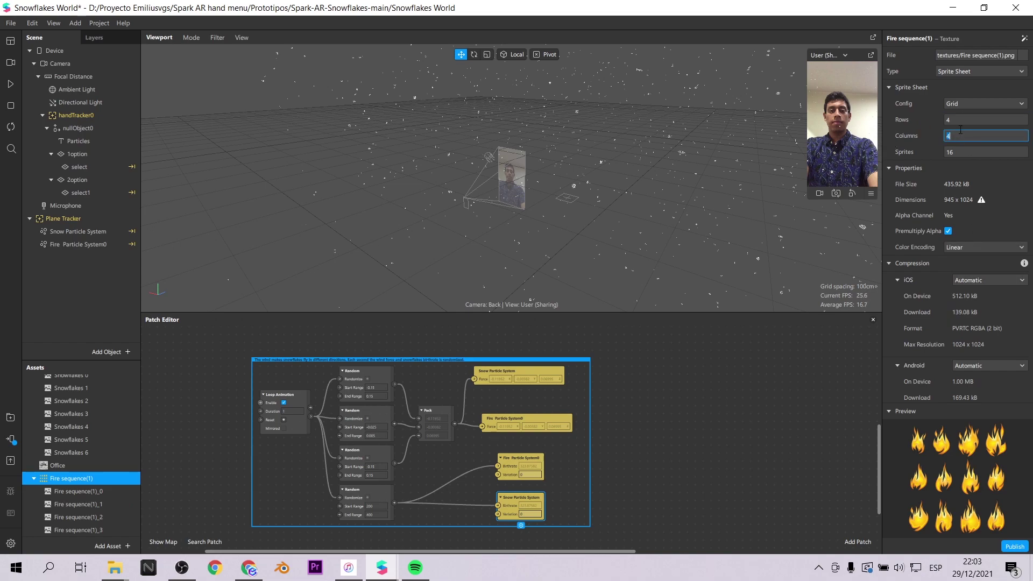
left_click(960, 120)
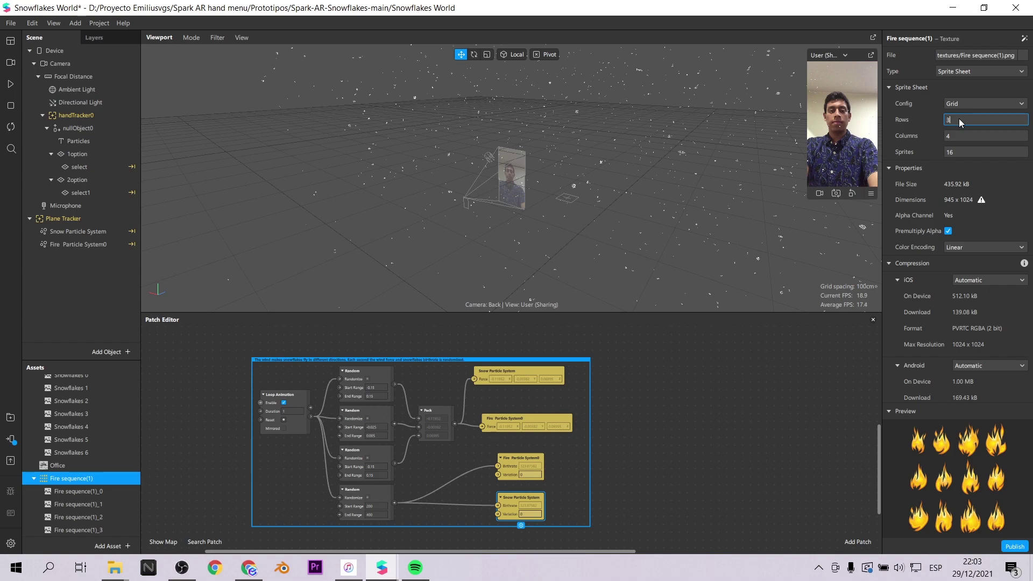
left_click(974, 151)
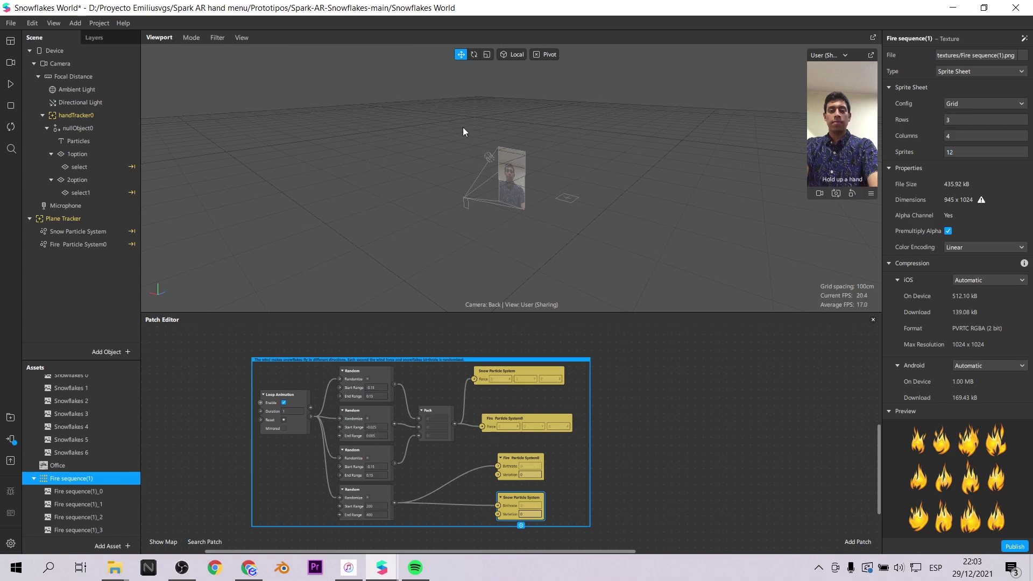
Resume the preview and duplicate the Random Snowflakes Sequence animation sequence.
left_click(8, 85)
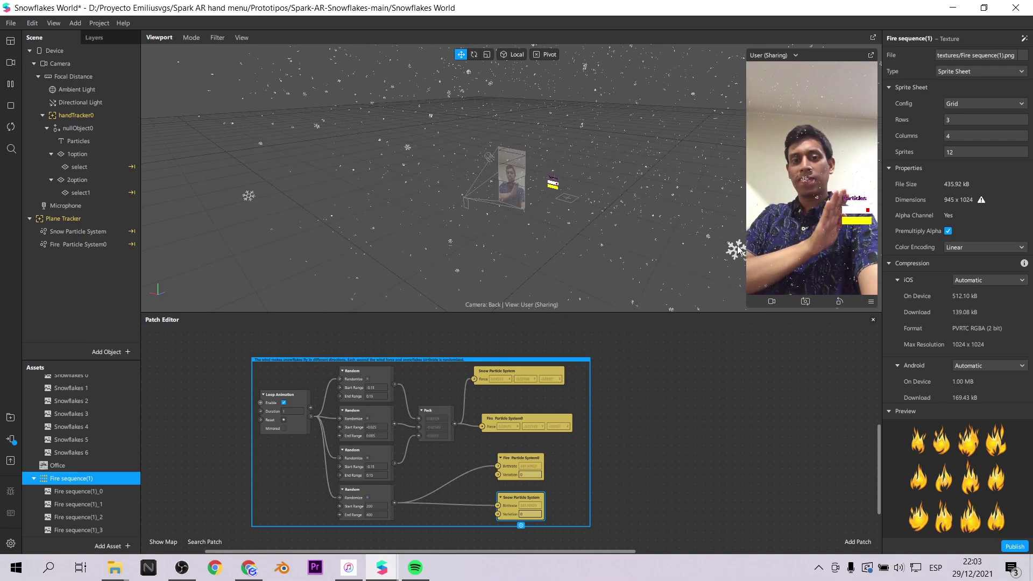
scroll(90, 468, "down", 5)
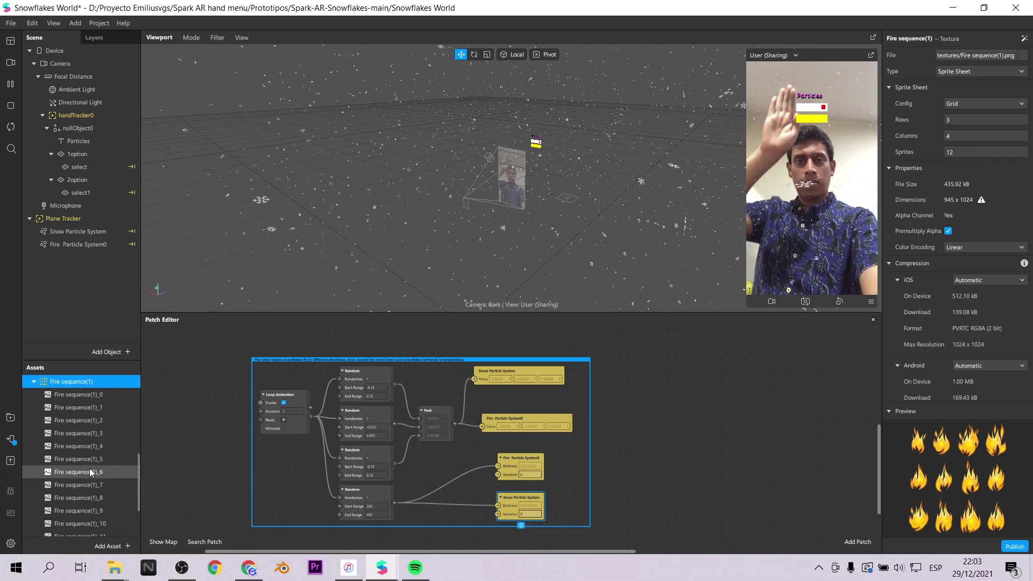
left_click(86, 488)
right_click(86, 488)
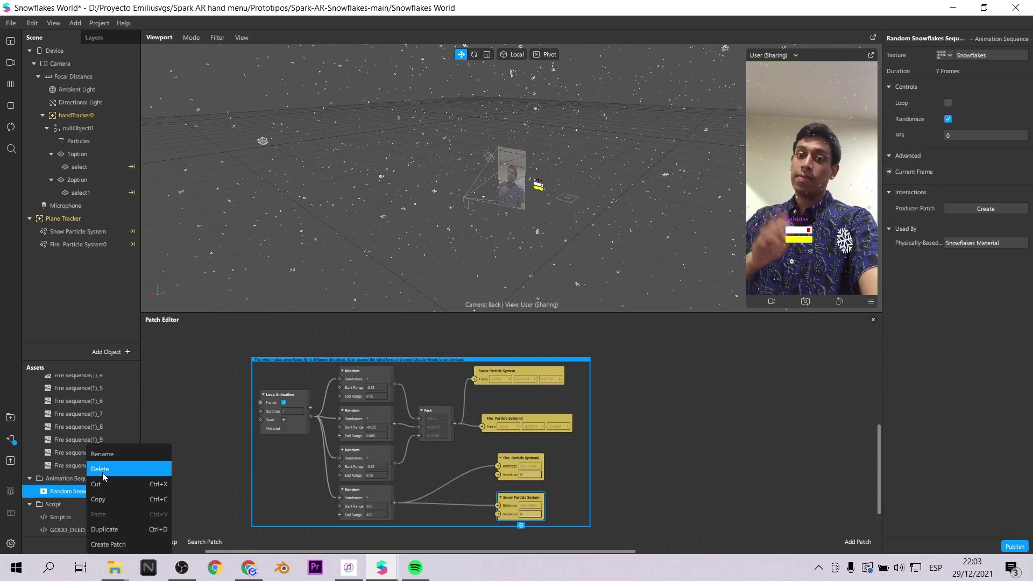
left_click(128, 529)
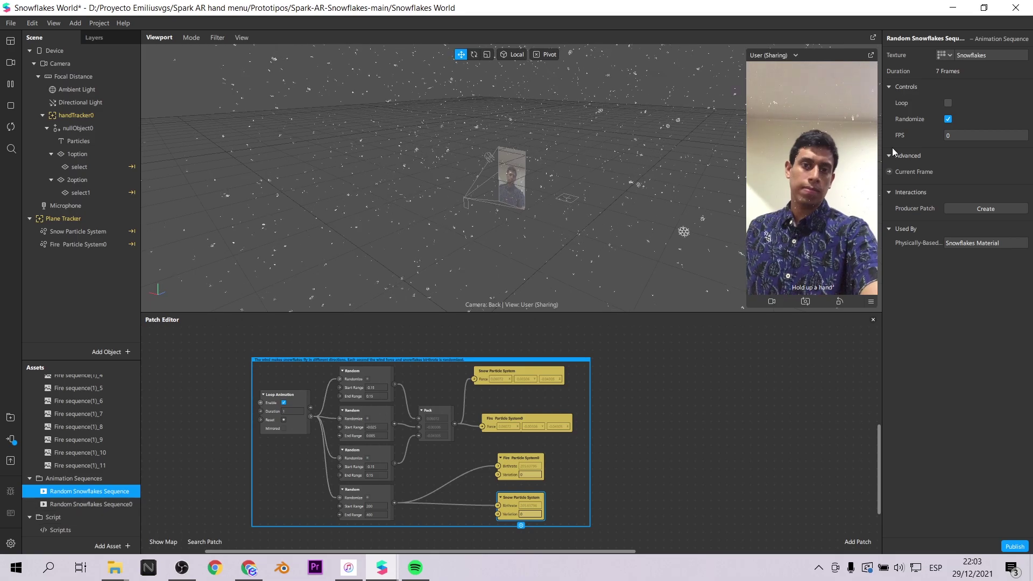
Set the texture of the duplicated Random Snowflakes Sequence0 to Fire sequence(1).
left_click(10, 543)
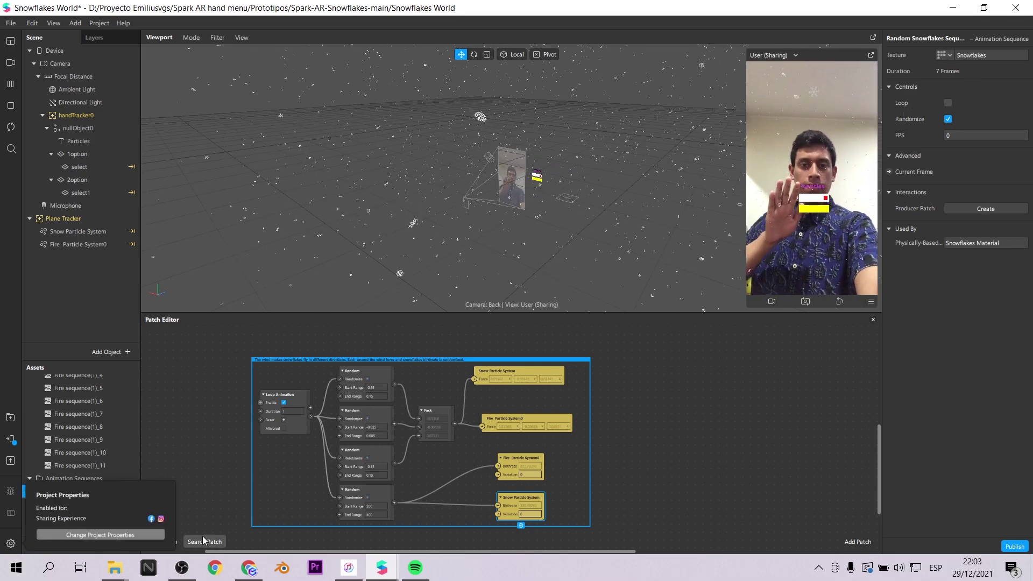
left_click(230, 475)
left_click(91, 504)
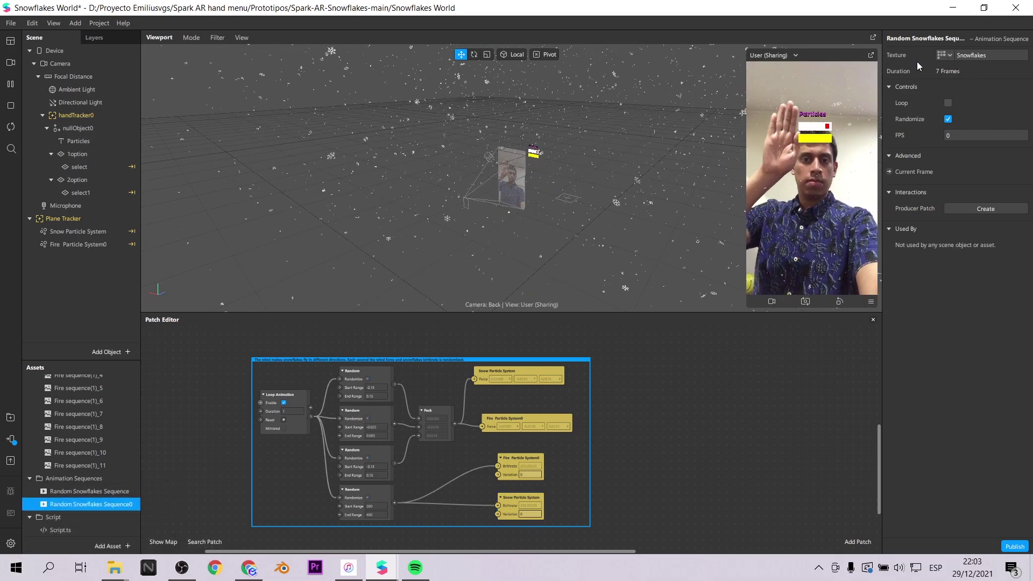
left_click(951, 56)
left_click(963, 90)
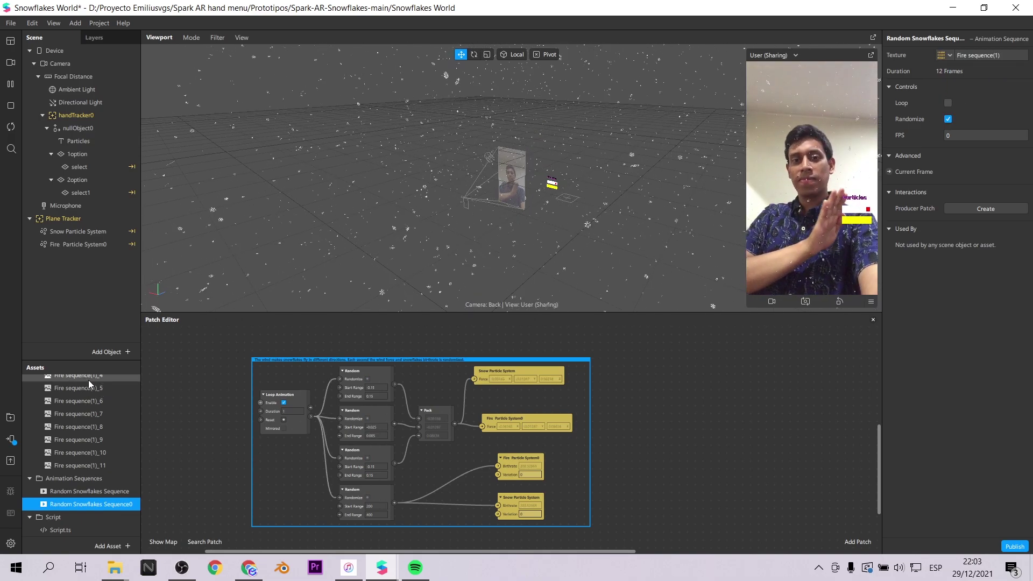
Add a visibility patch for Fire Particle System0, connect the Switch output to it beside select1, and test the screen tap.
scroll(73, 399, "up", 5)
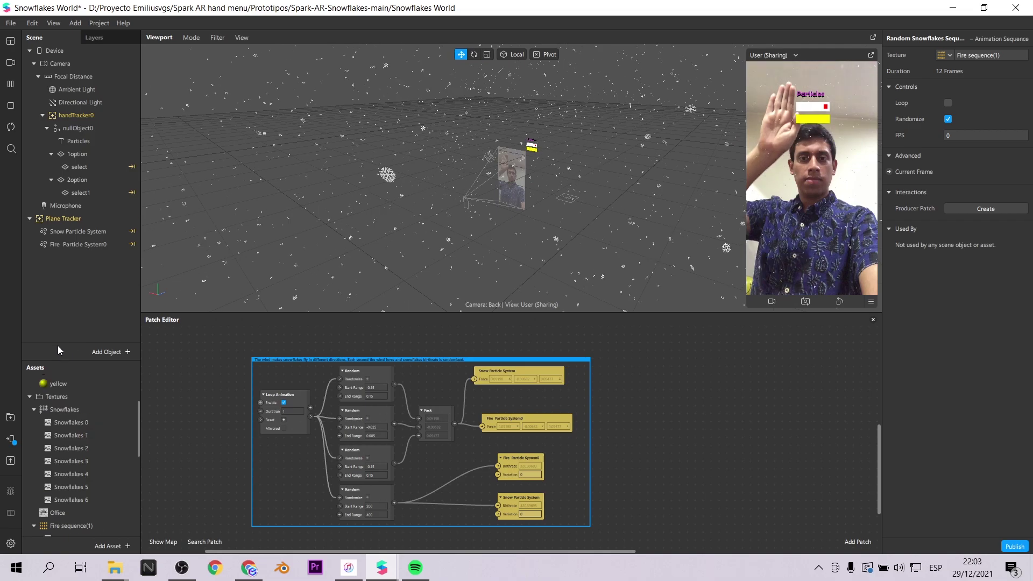
scroll(103, 465, "up", 6)
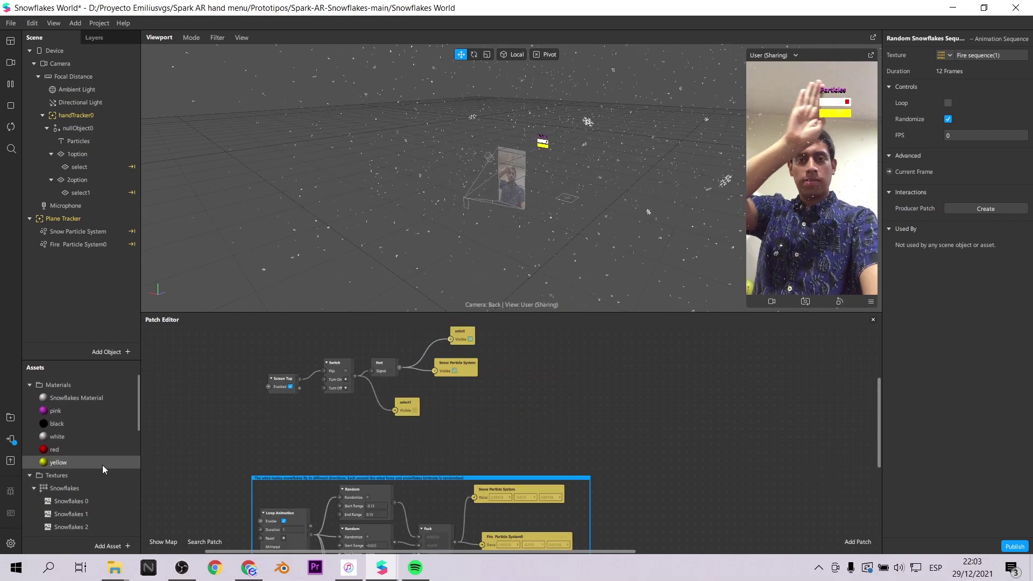
left_click(97, 395)
left_click(91, 244)
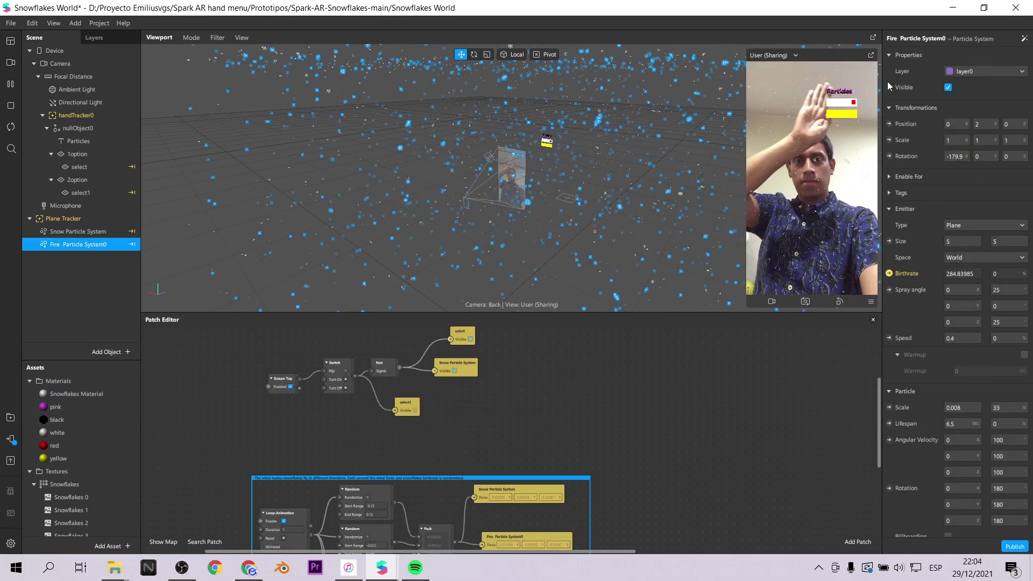
left_click(889, 87)
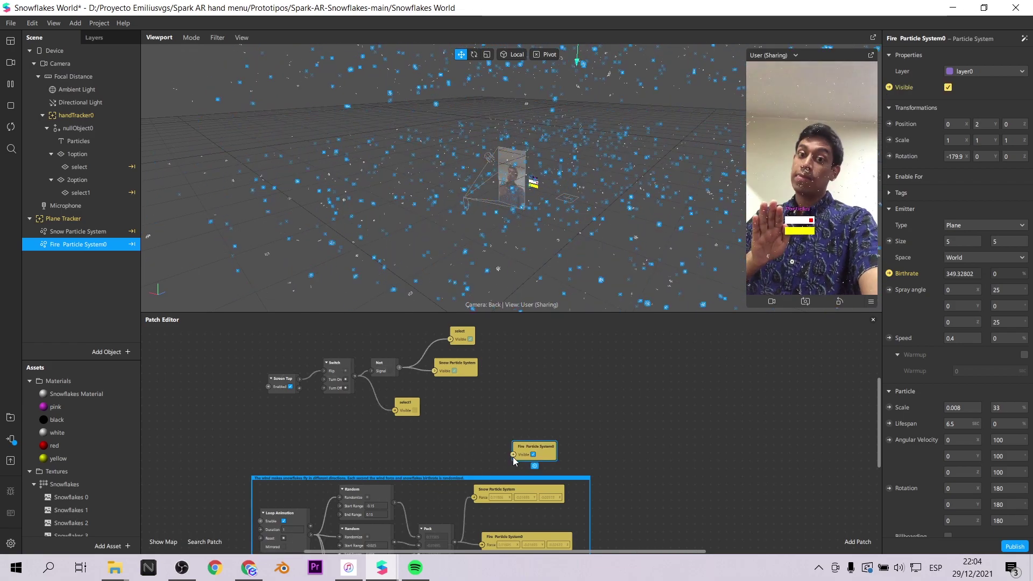
left_click_drag(512, 457, 446, 405)
left_click_drag(354, 377, 451, 419)
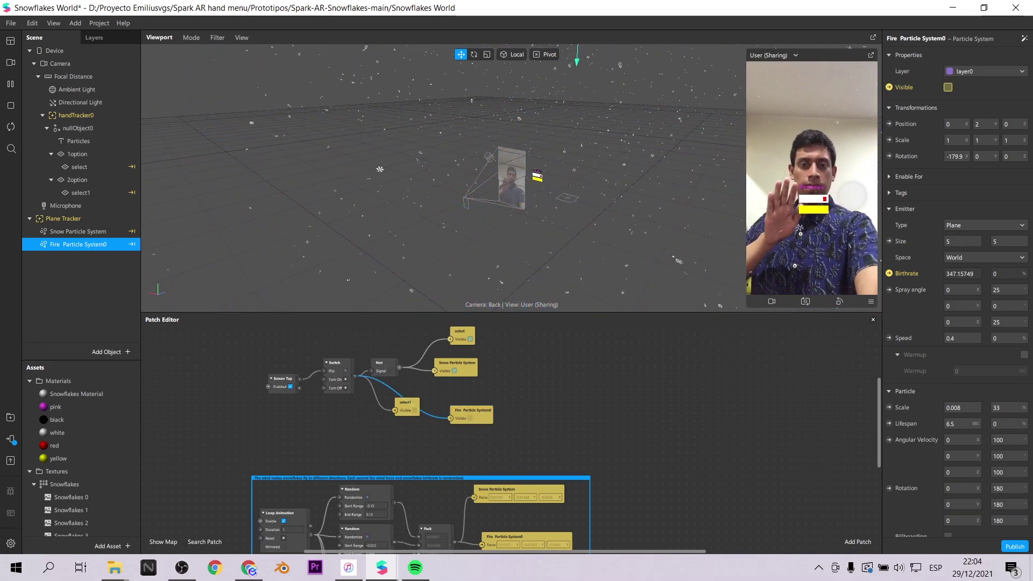
left_click(852, 195)
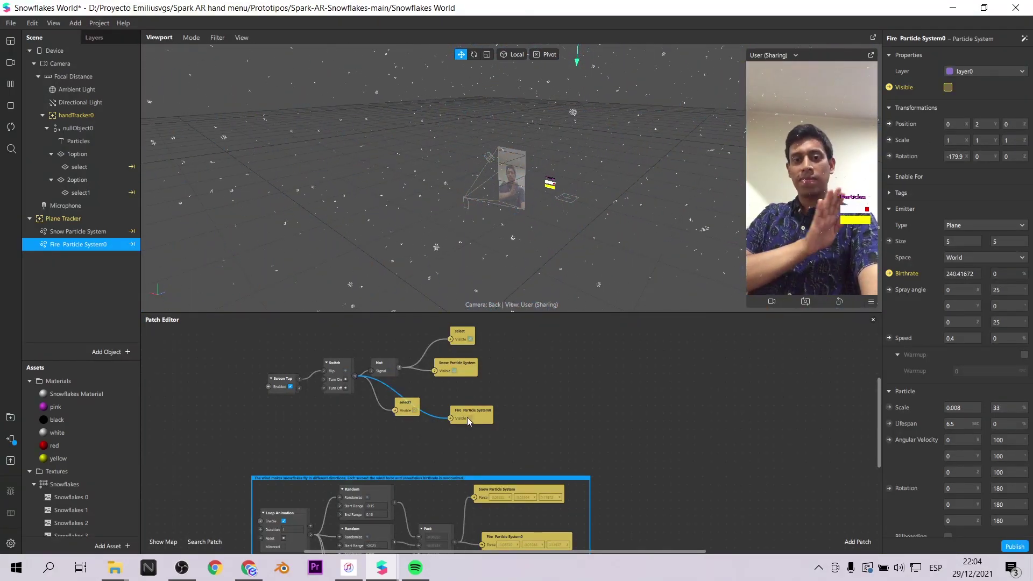
Create a new material for Fire Particle System0 and rename it Fire material.
scroll(912, 349, "down", 5)
left_click(910, 383)
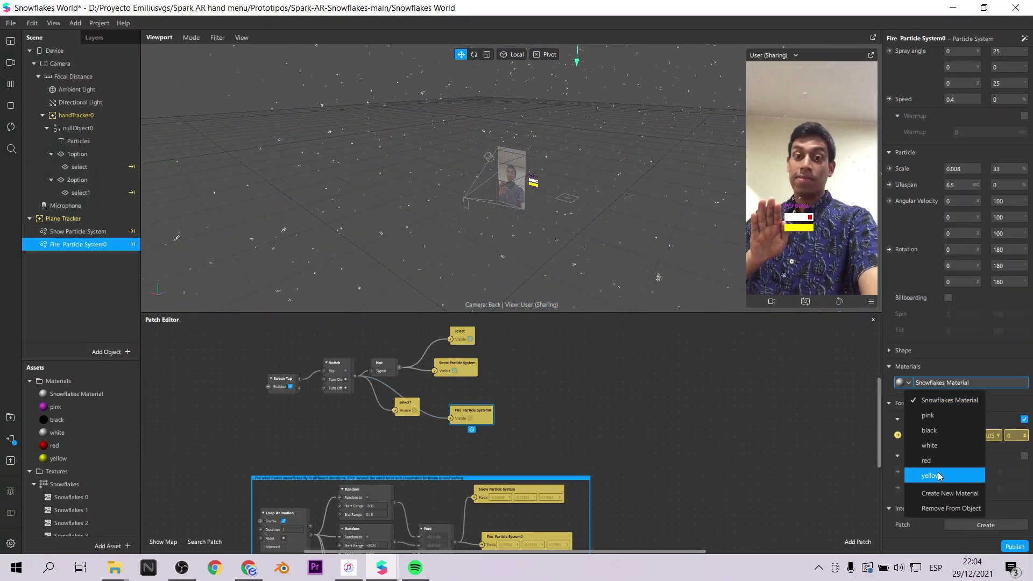
left_click(946, 493)
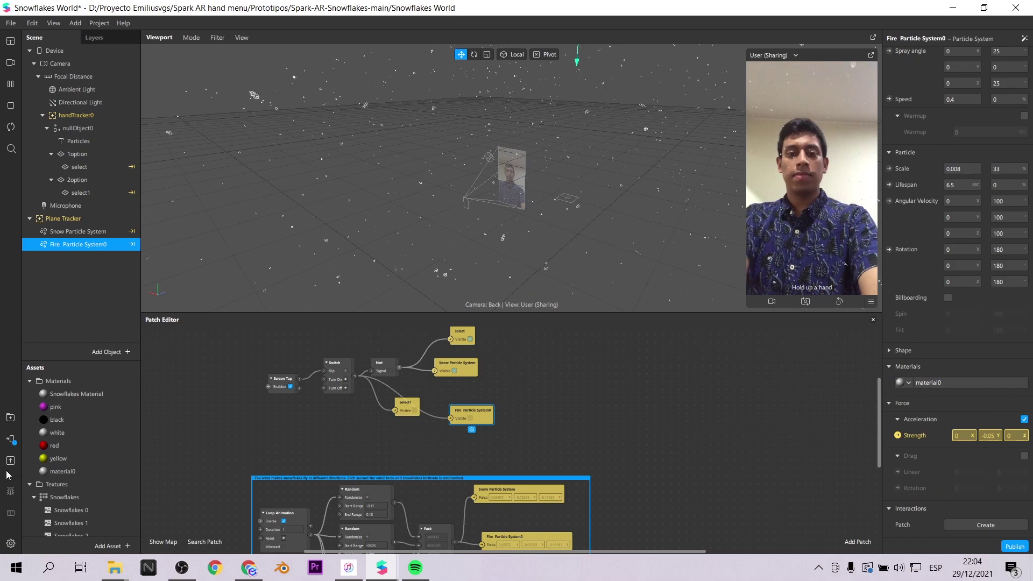
double_click(66, 473)
type("Fire ")
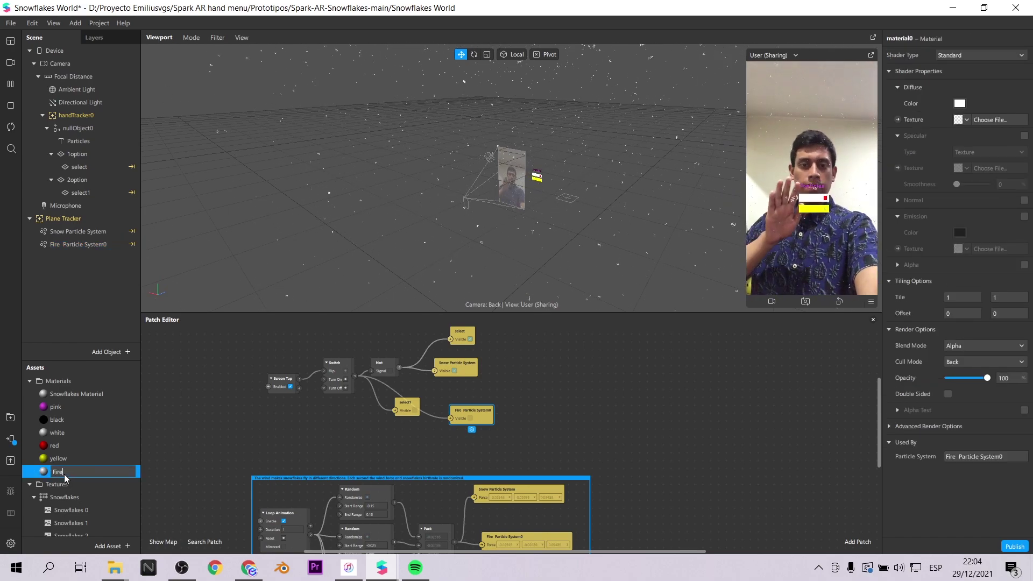
type("material")
key("Return")
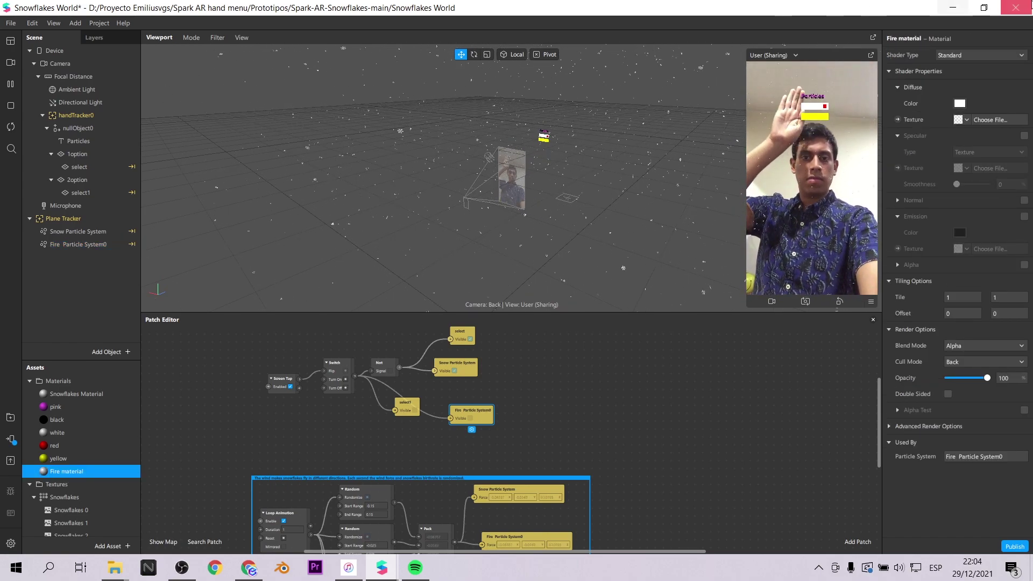
Configure Fire material as Physically-Based with Random Snowflakes Sequence0 as its albedo texture and Metallic at 32%.
left_click(996, 56)
left_click(980, 80)
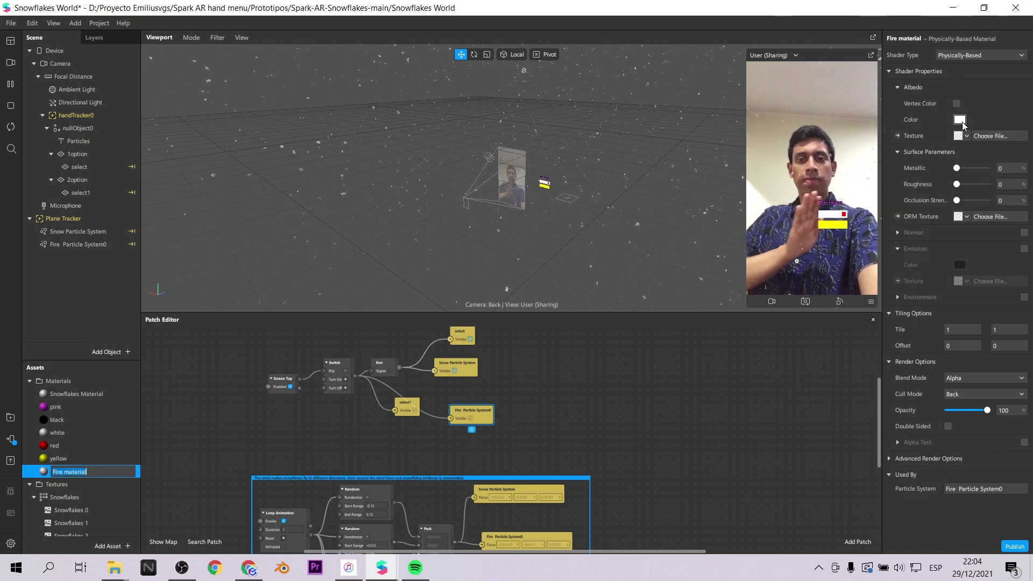
scroll(75, 397, "down", 2)
left_click(962, 136)
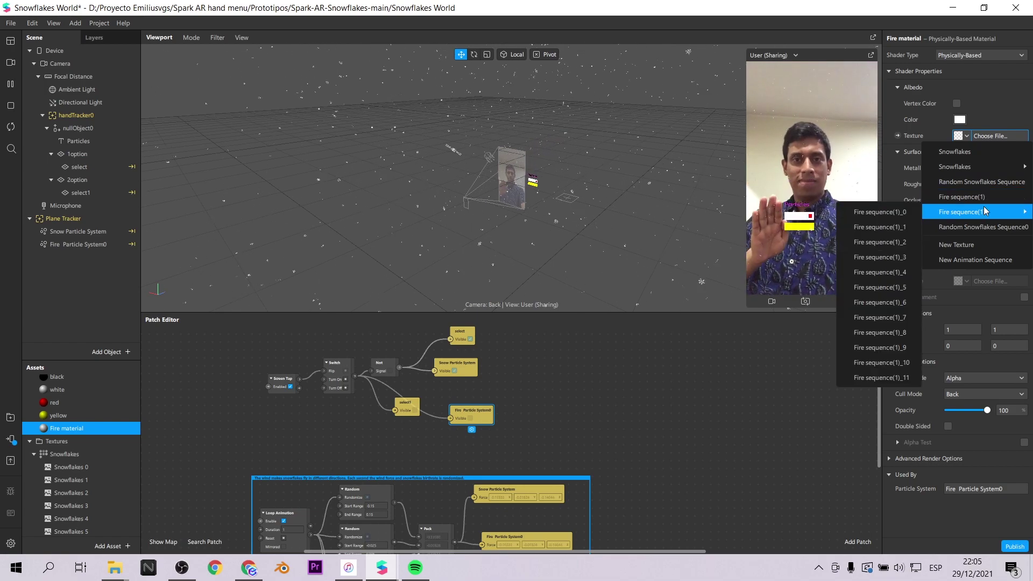
left_click(969, 226)
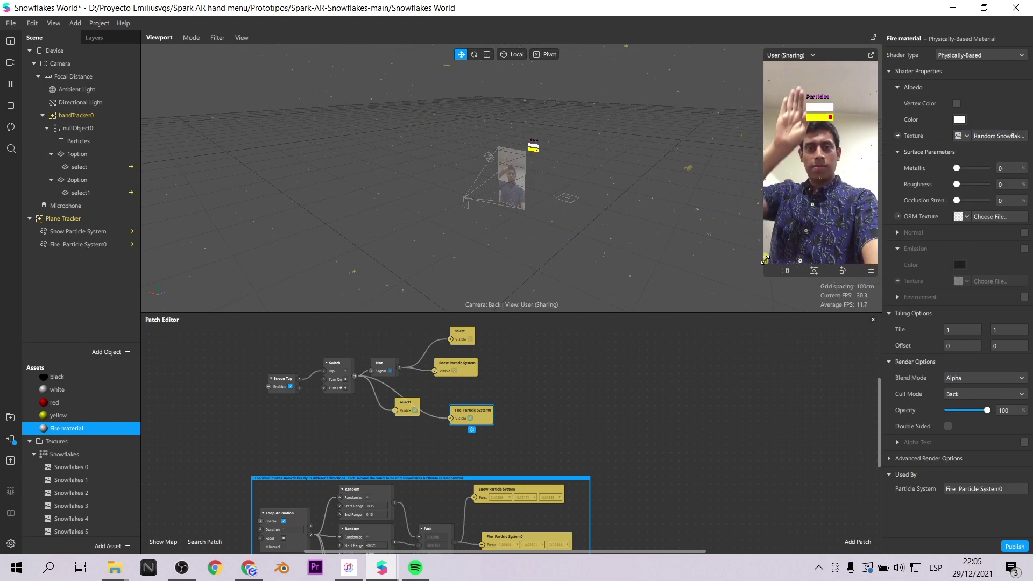
left_click(967, 168)
scroll(512, 167, "up", 5)
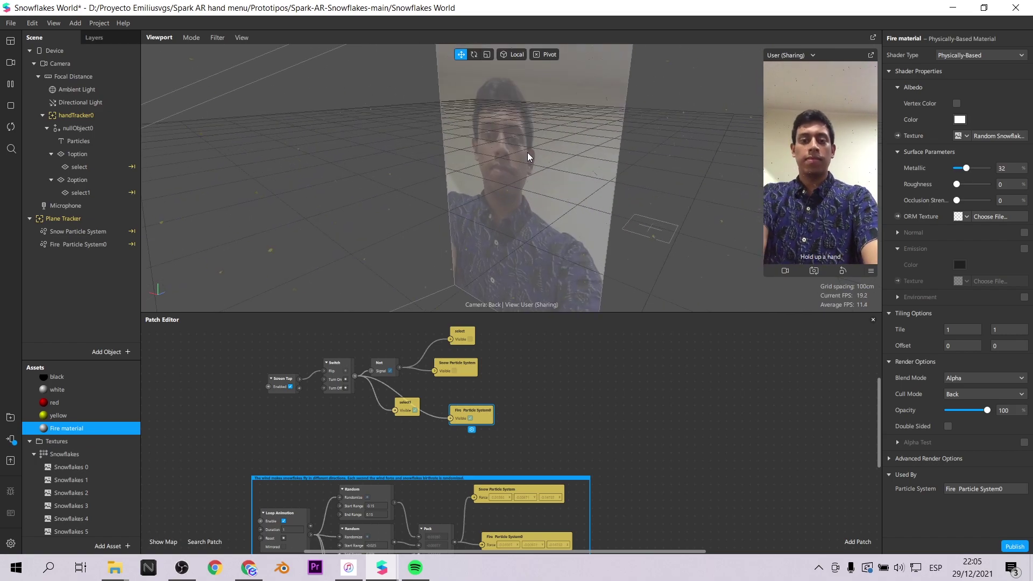